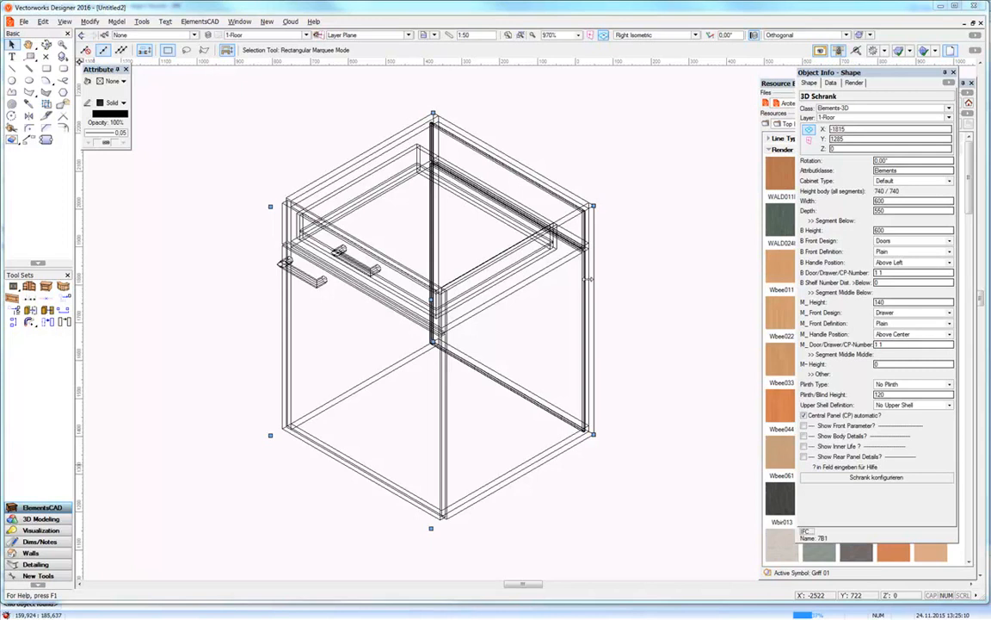
Open the cabinet's drilling pattern settings and assign the connector "Dübel DM 10mm variabel" to all joints.
right_click(586, 288)
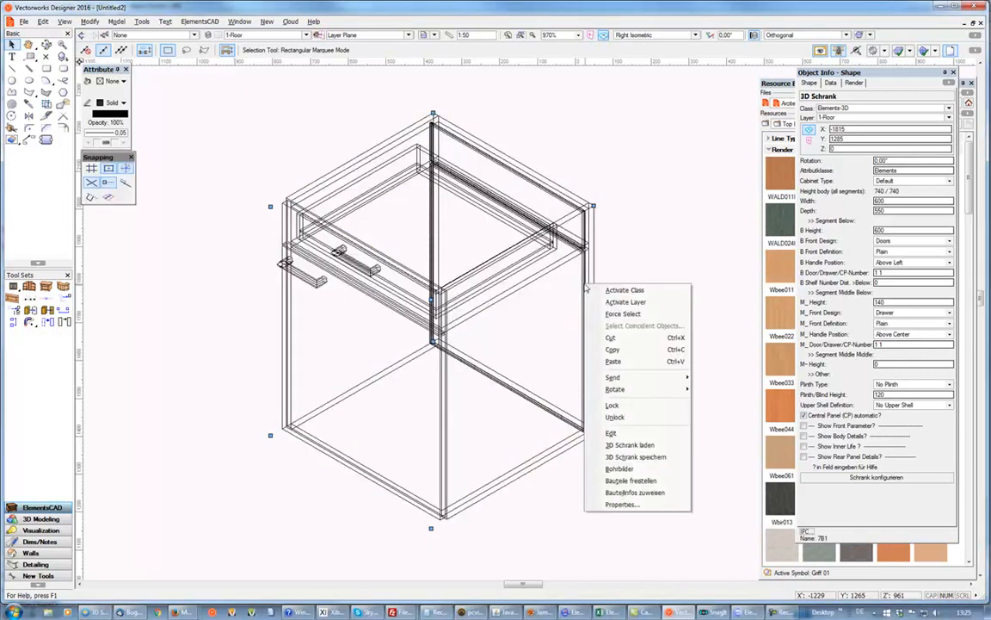
left_click(620, 469)
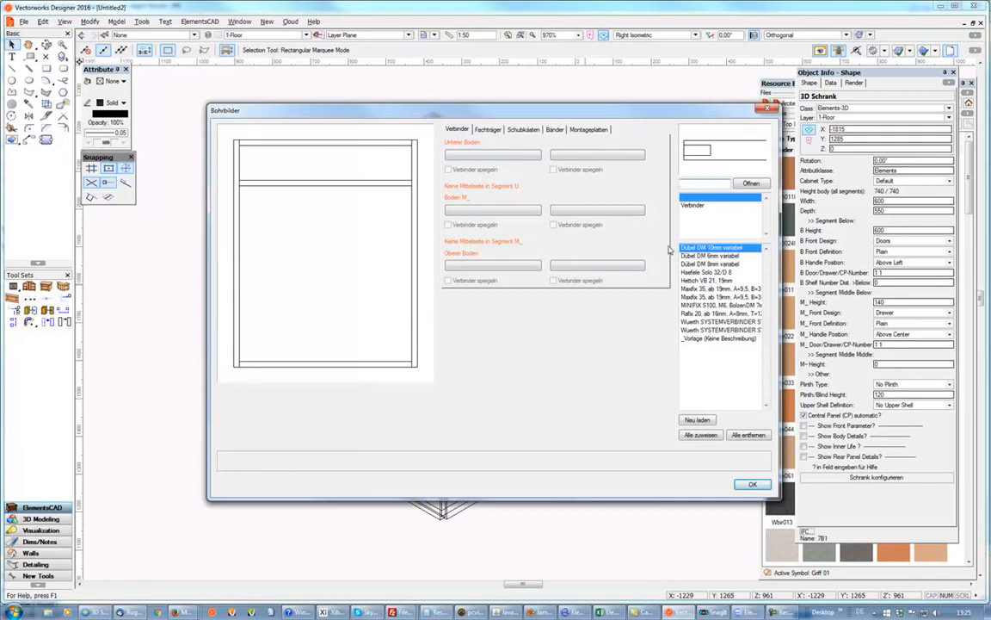
left_click(707, 248)
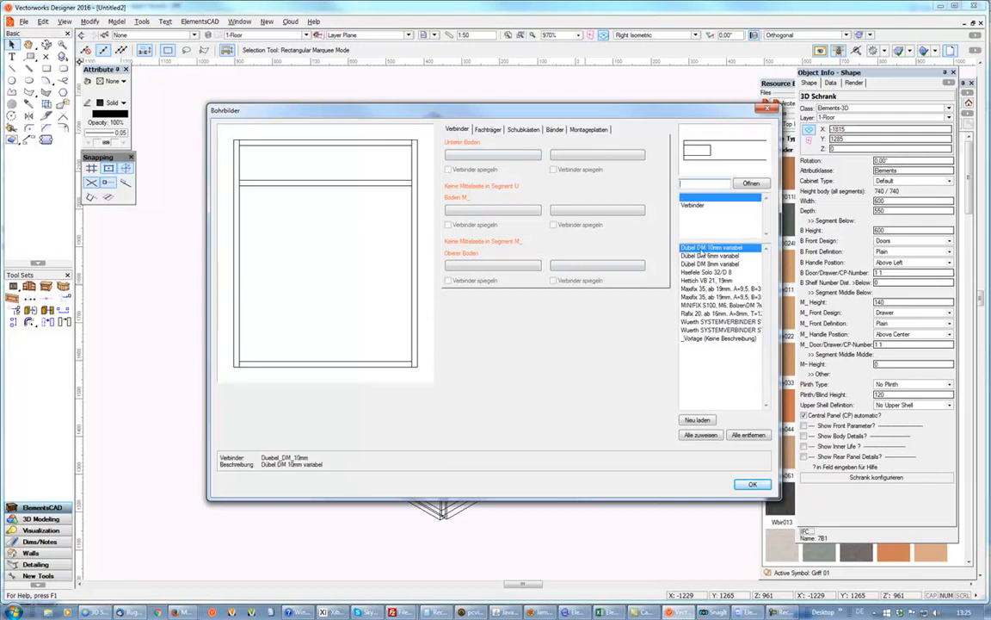
left_click(701, 435)
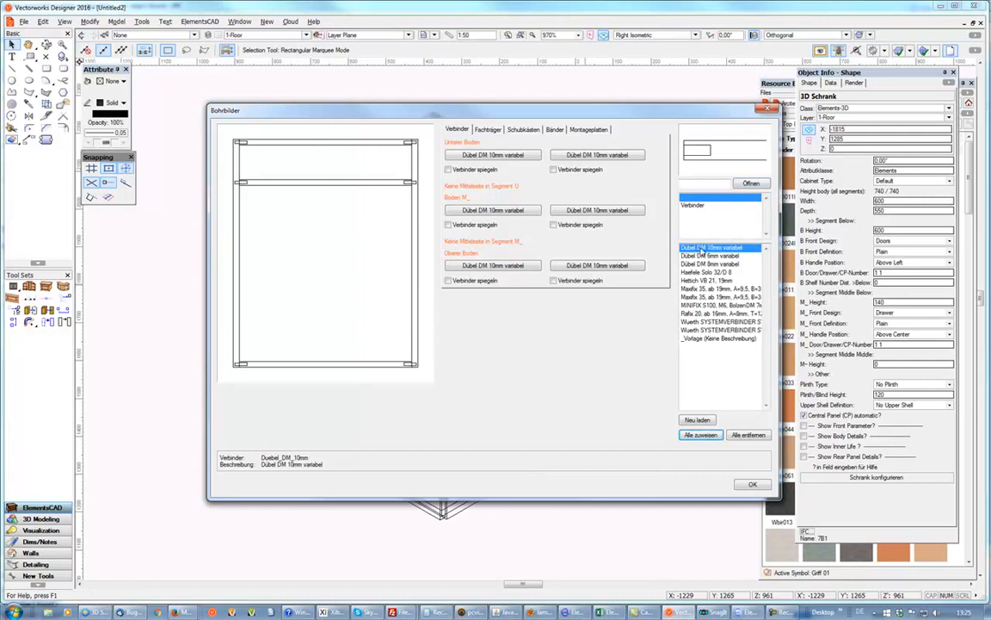
Open the selected 10 mm dowel connector in ElementsCAM and list the drillings under its contour start point.
left_click(753, 185)
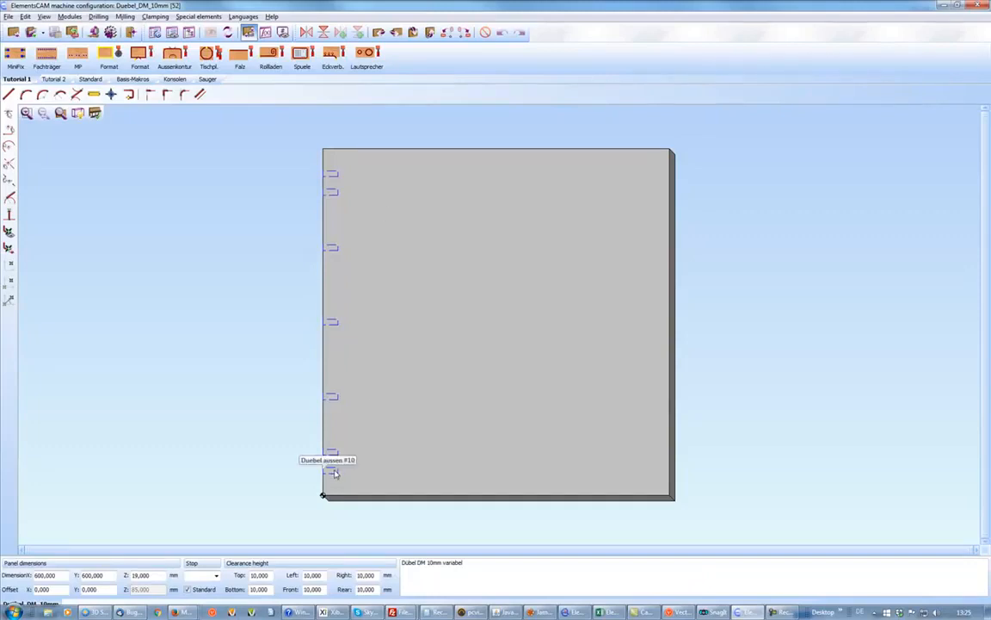
left_click(188, 33)
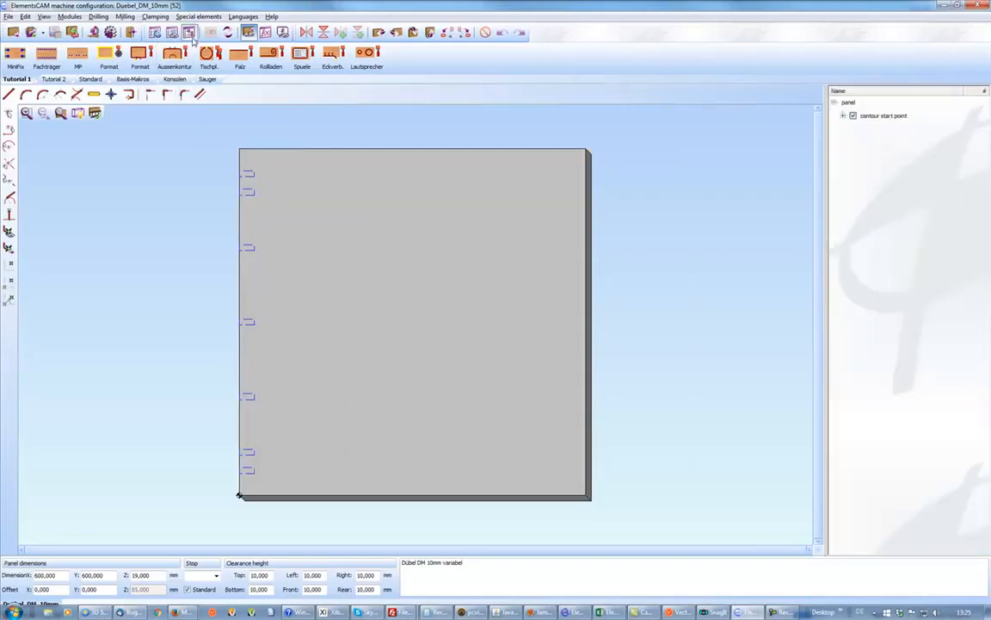
left_click(844, 115)
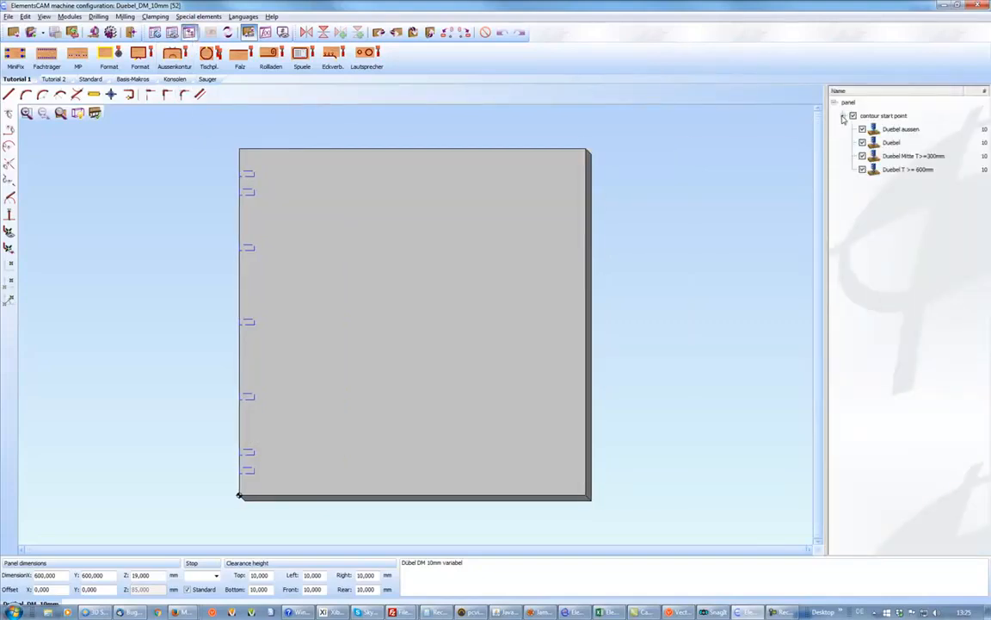
Set the Y distance of the outermost dowel drilling to 60 mm.
double_click(249, 474)
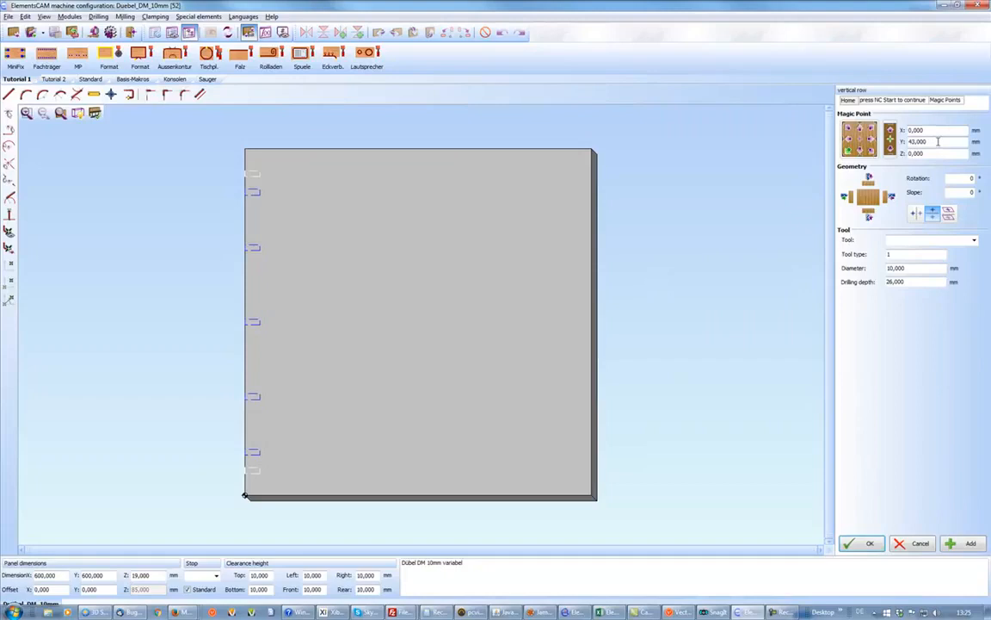
double_click(934, 141)
type("60")
left_click(852, 541)
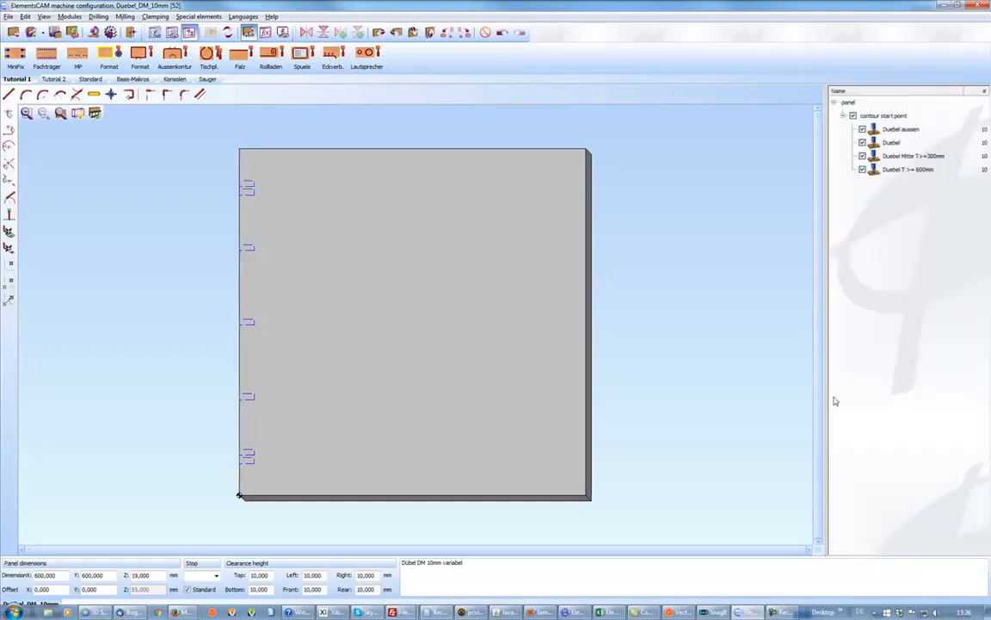
Set the drilling depth of the outermost dowel drilling to 50 mm.
double_click(250, 457)
left_click_drag(917, 283, 833, 293)
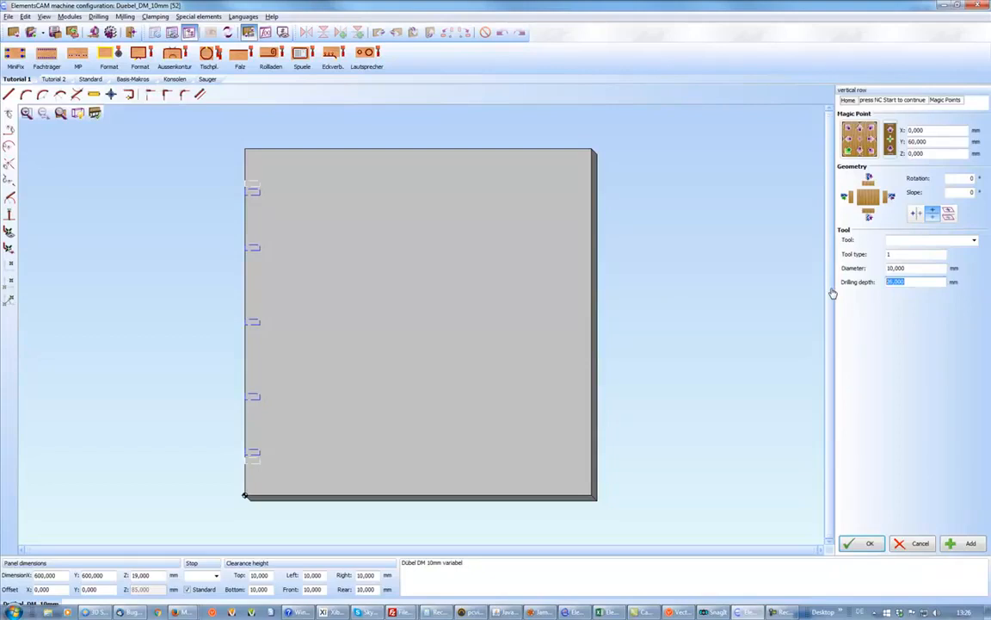
type("50")
key("Return")
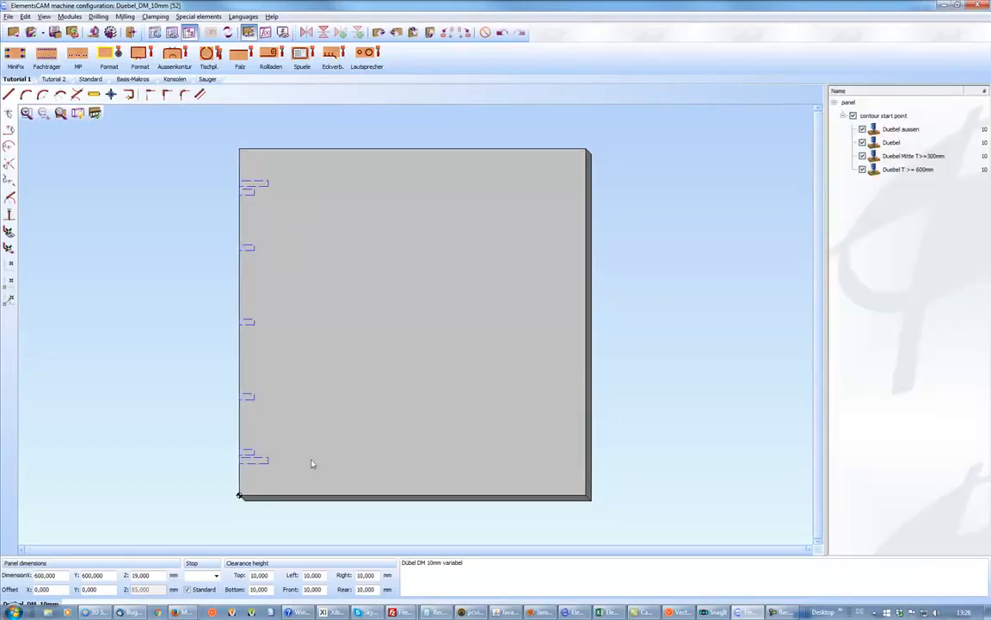
Set the Y distance of the outermost dowel drilling to 50 mm.
double_click(266, 466)
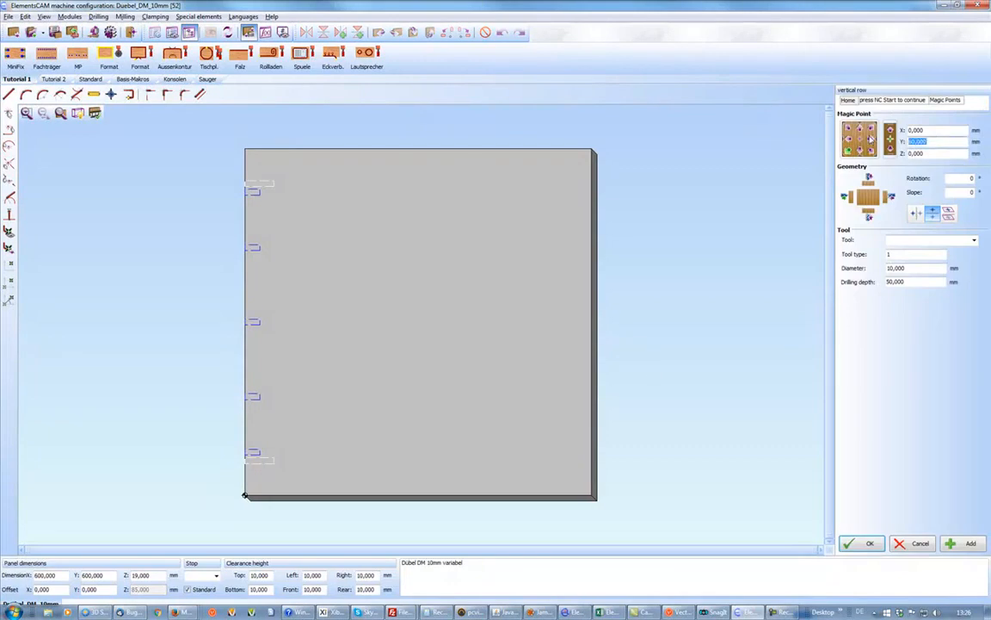
type("50")
key("Return")
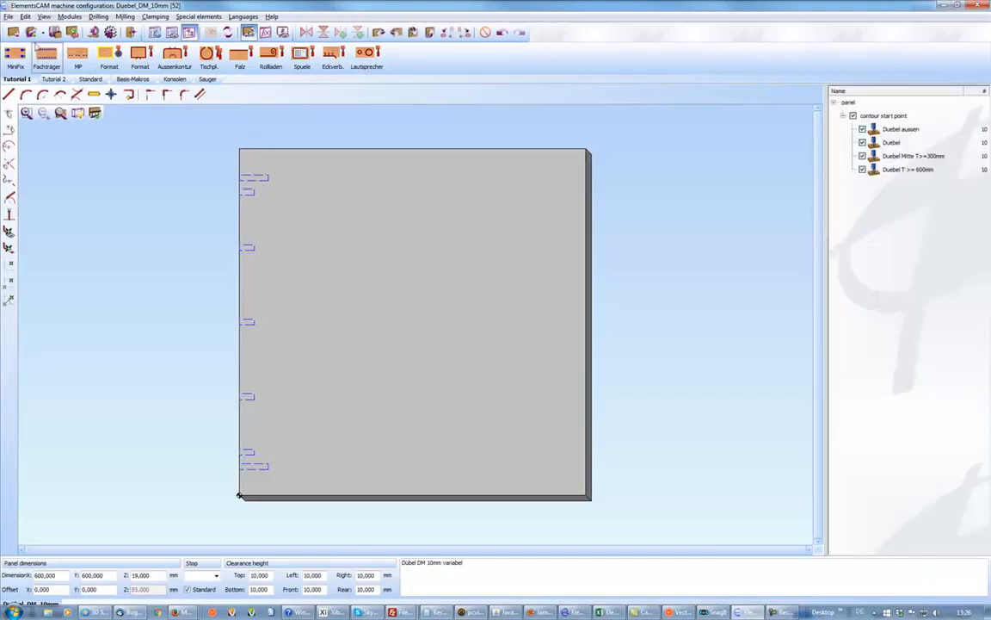
Save the edited dowel connector and start a new empty panel.
left_click(9, 16)
left_click(39, 62)
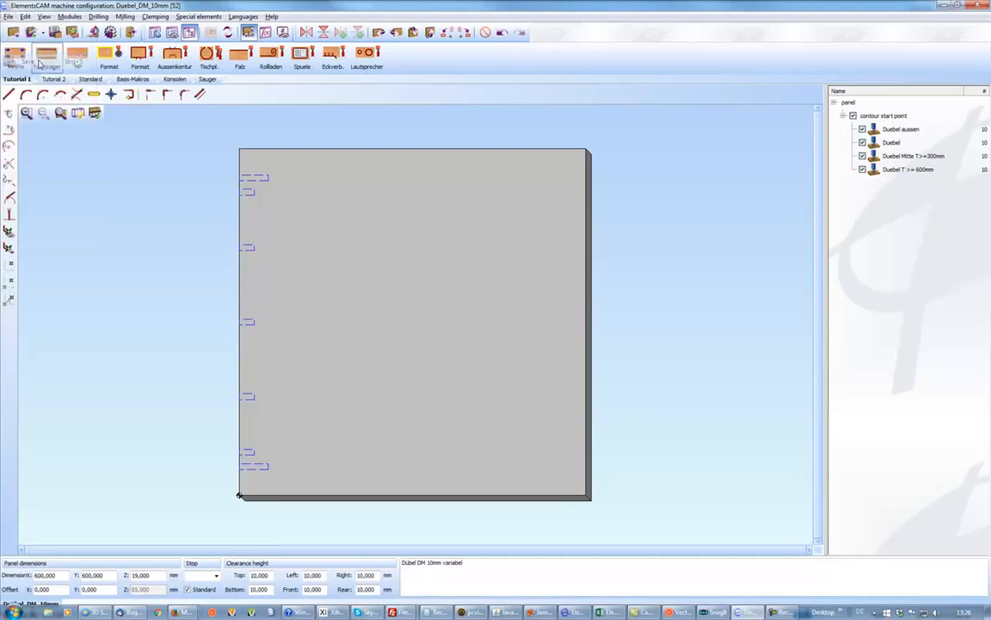
left_click(8, 17)
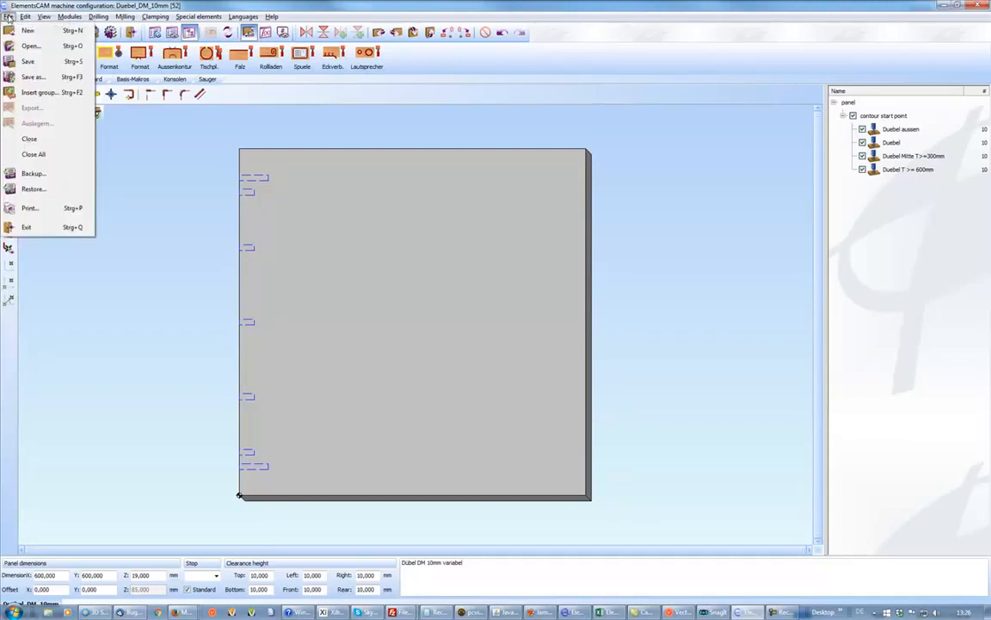
left_click(19, 29)
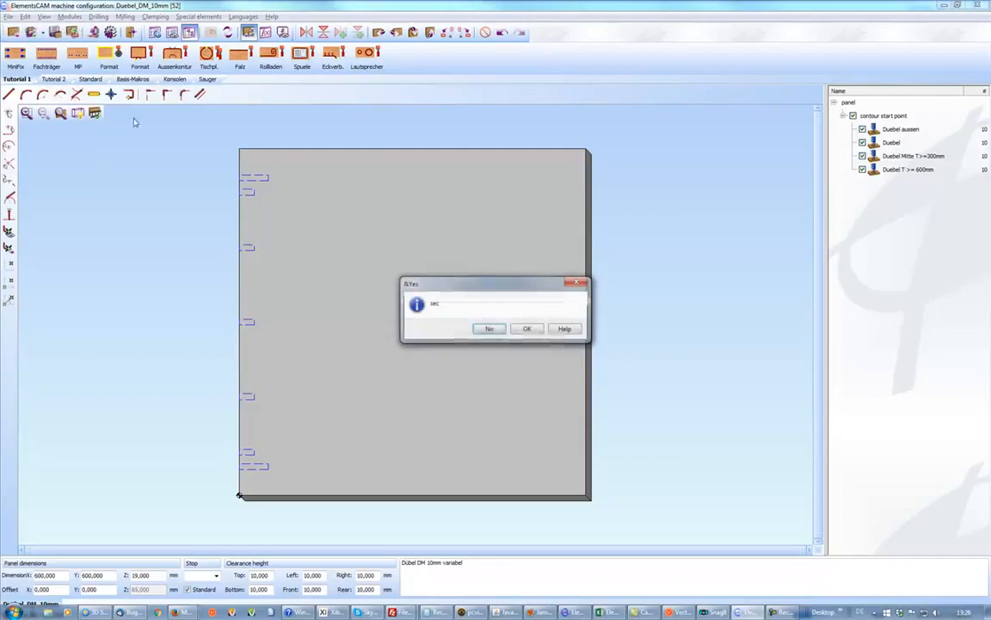
left_click(487, 328)
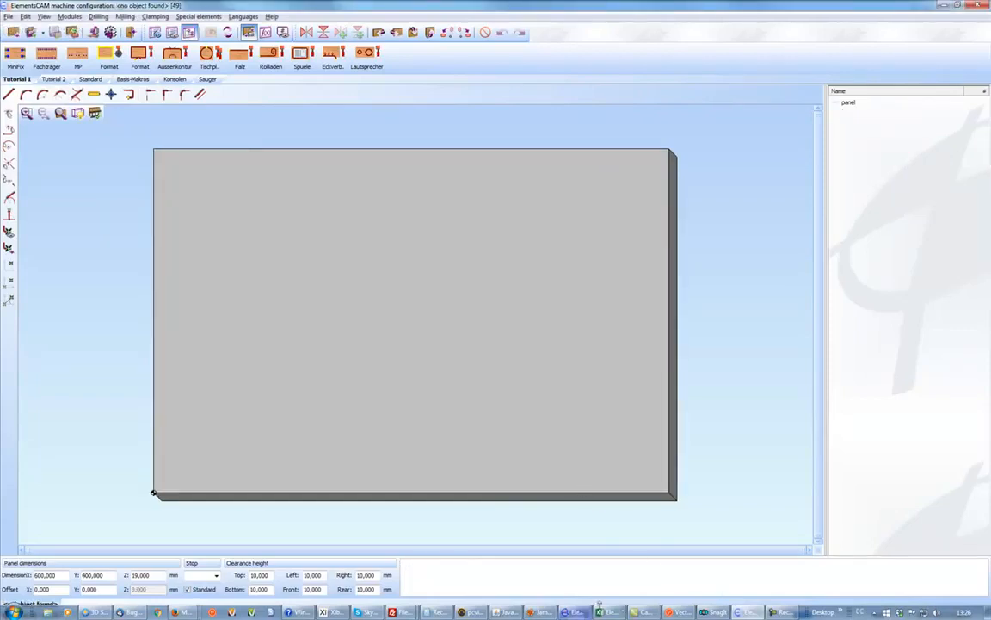
Switch back to Vectorworks, reload the connectors from ElementsCAM and apply the drilling patterns to the cabinet.
left_click(676, 612)
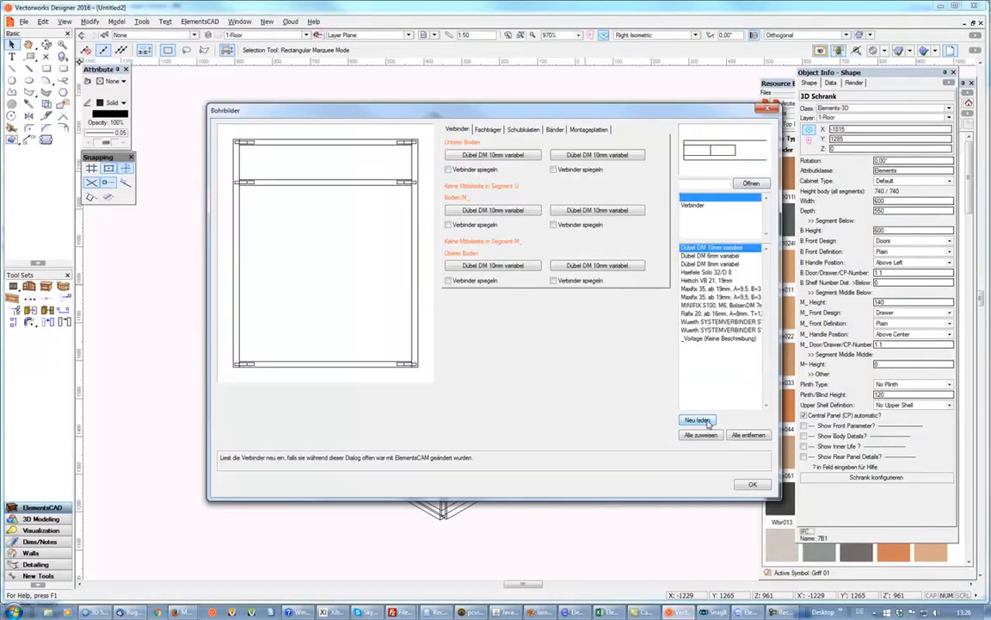
left_click(751, 483)
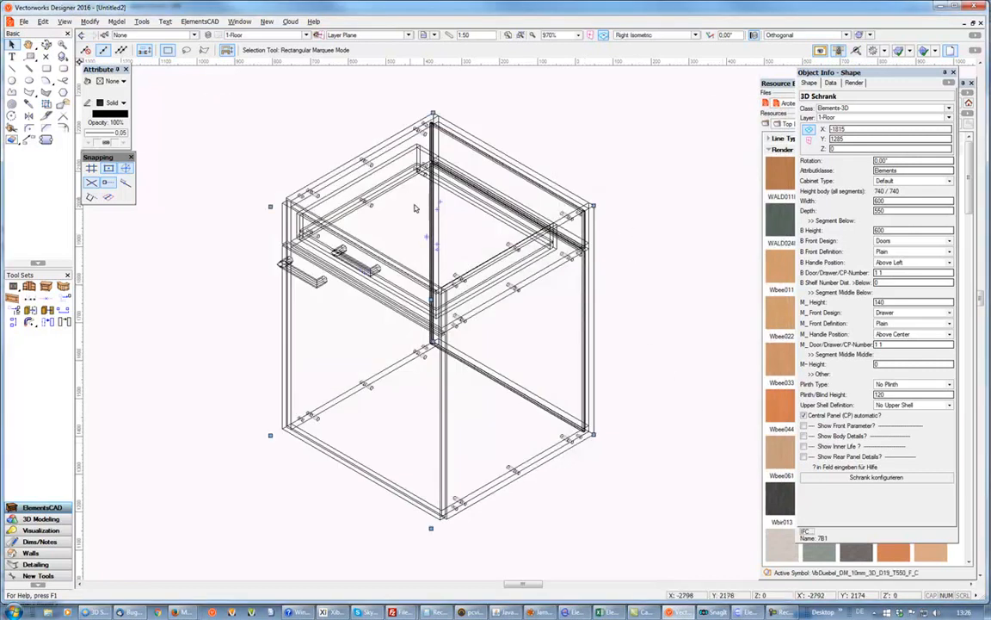
key("Escape")
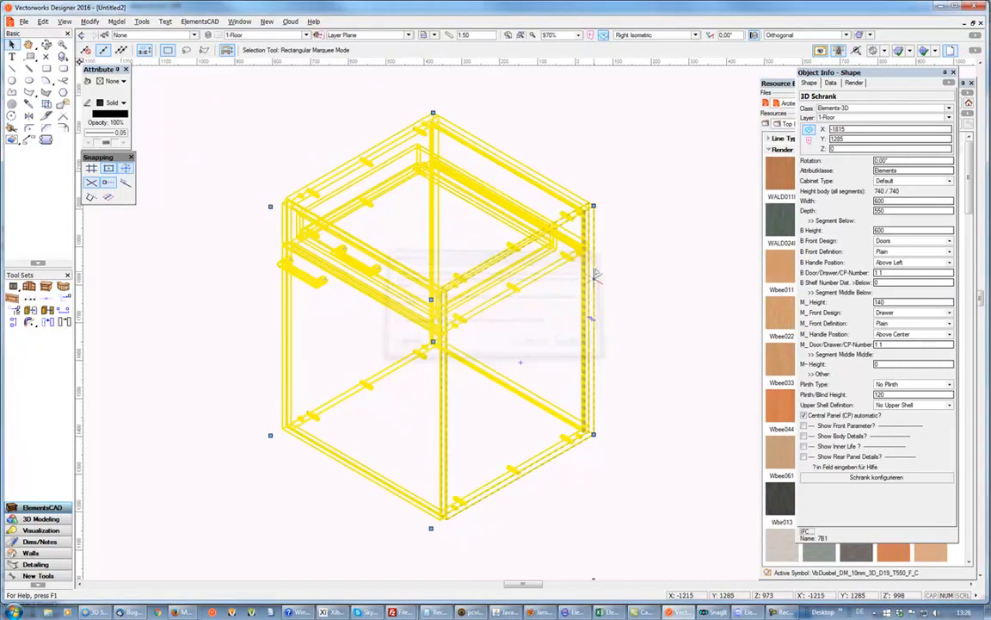
Examine the cabinet's dowel positions in the top/plan and right views, ending in the right isometric view.
key("ctrl+5")
scroll(495, 394, "up", 3)
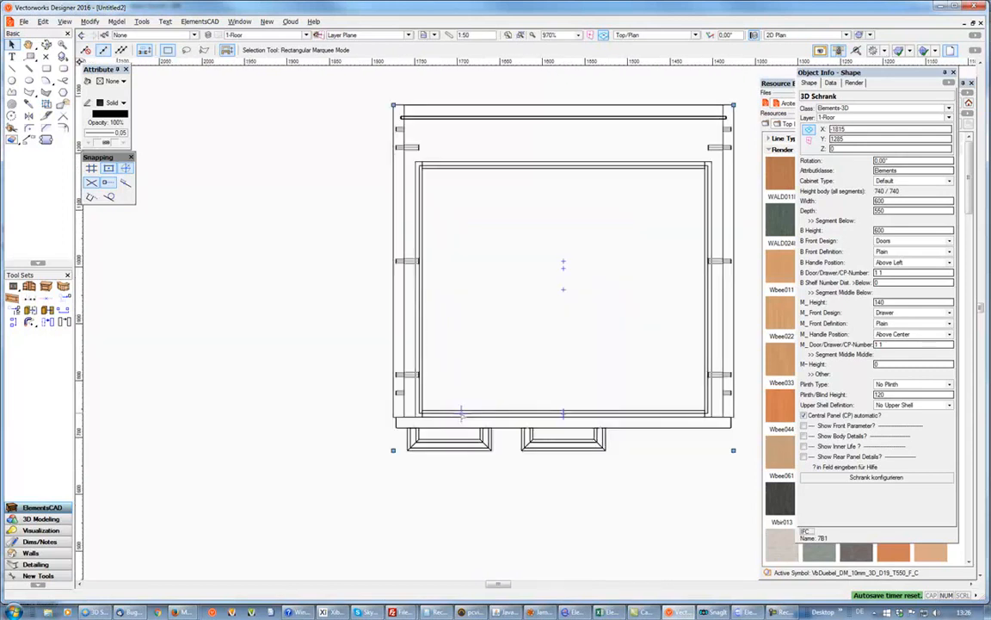
scroll(492, 368, "down", 3)
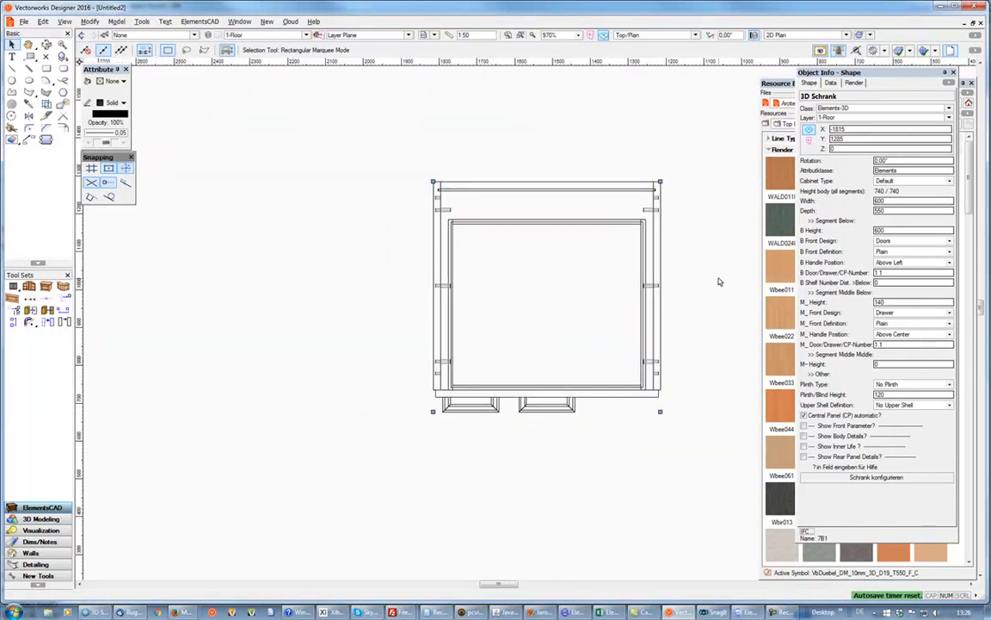
key("6")
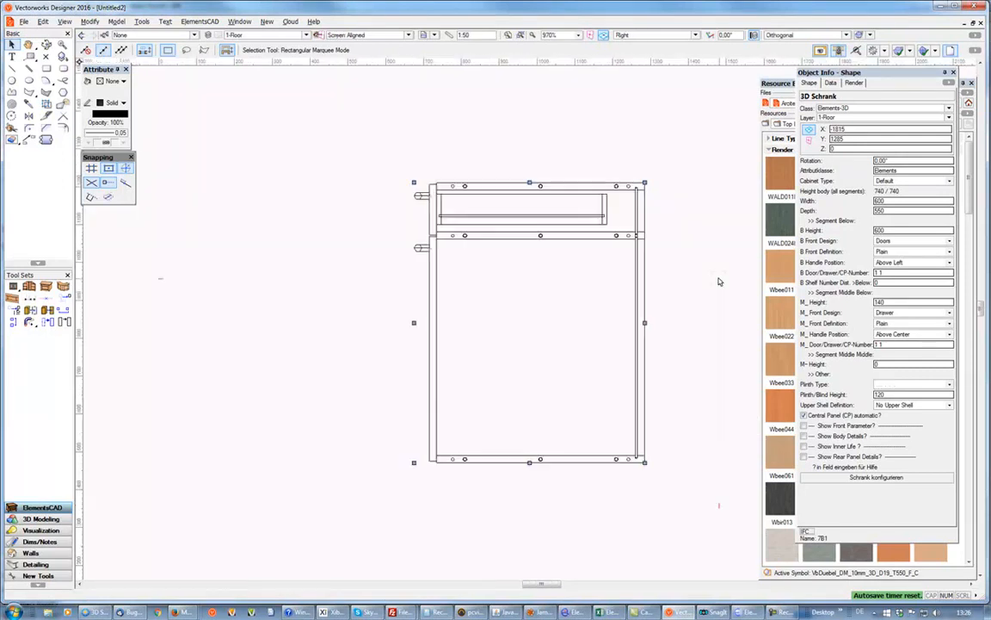
key("3")
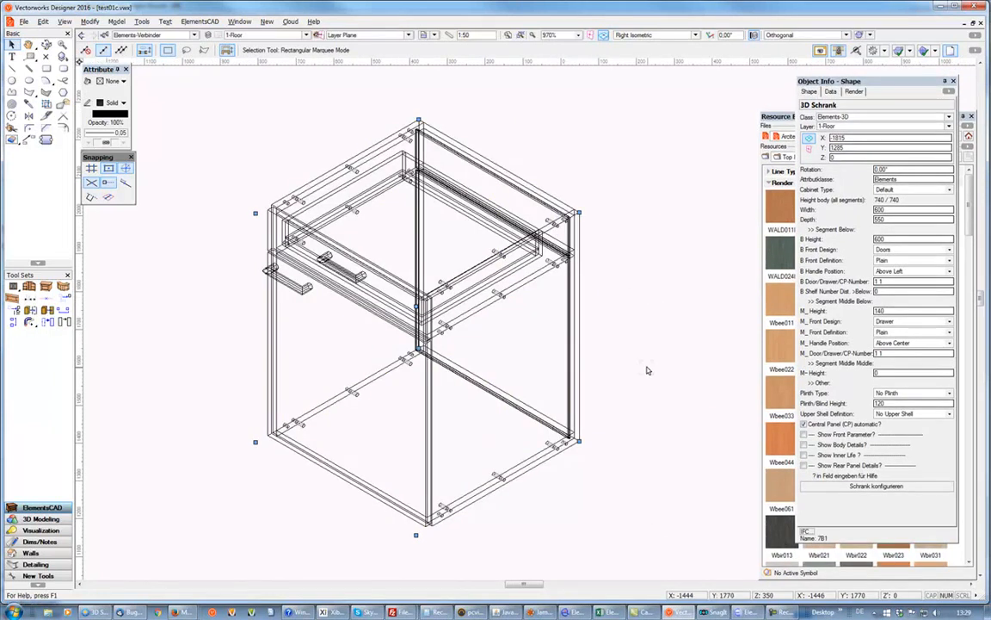
Switch to ElementsCAM and open Duebel_DM_10mm.TcLdx from the Konstruktionsbohrung_Flaeche folder.
left_click(749, 612)
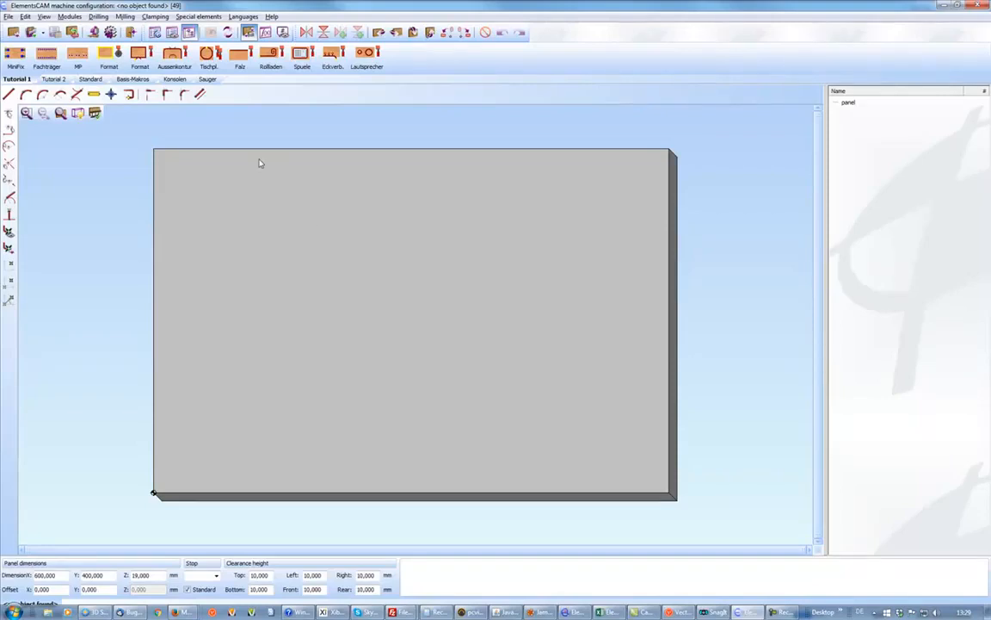
left_click(678, 612)
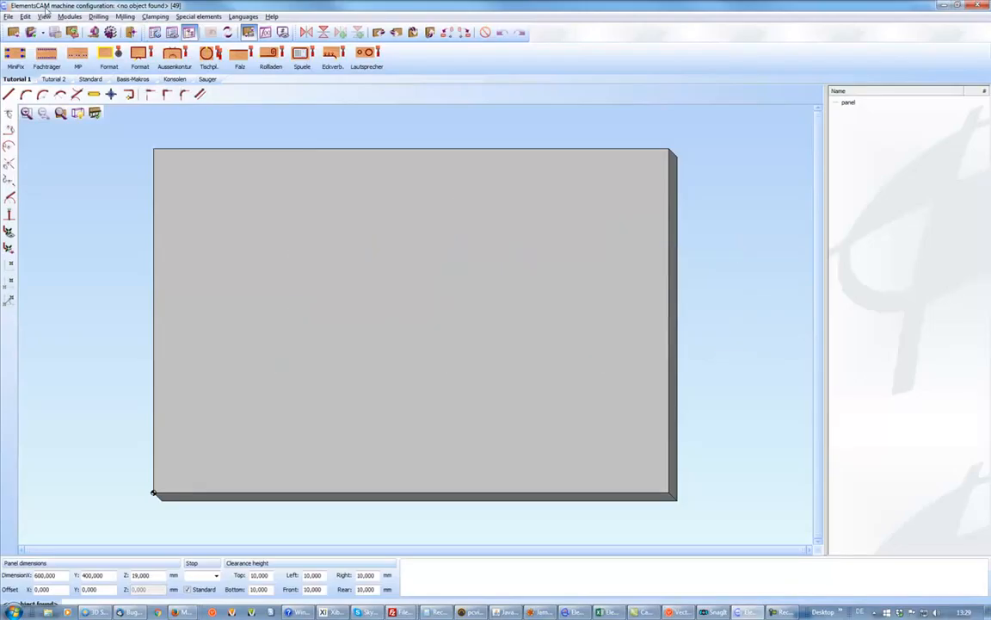
left_click(30, 32)
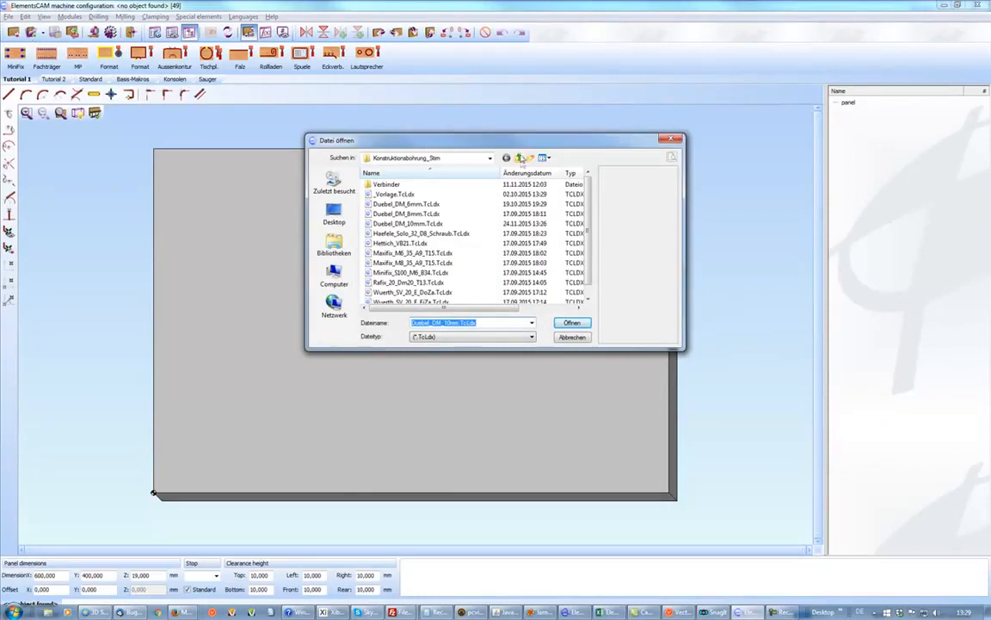
left_click(519, 158)
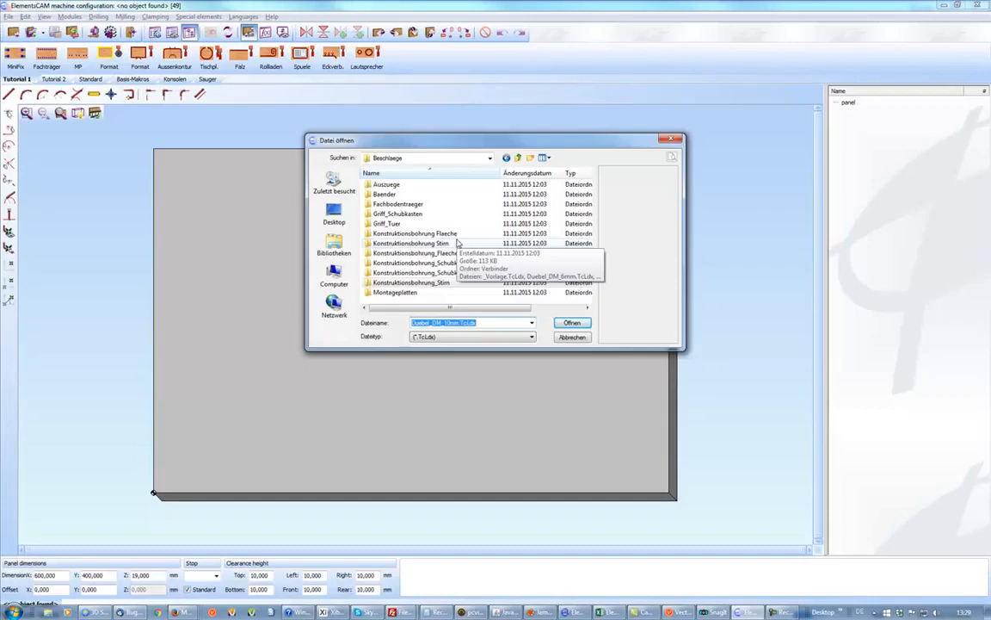
double_click(405, 232)
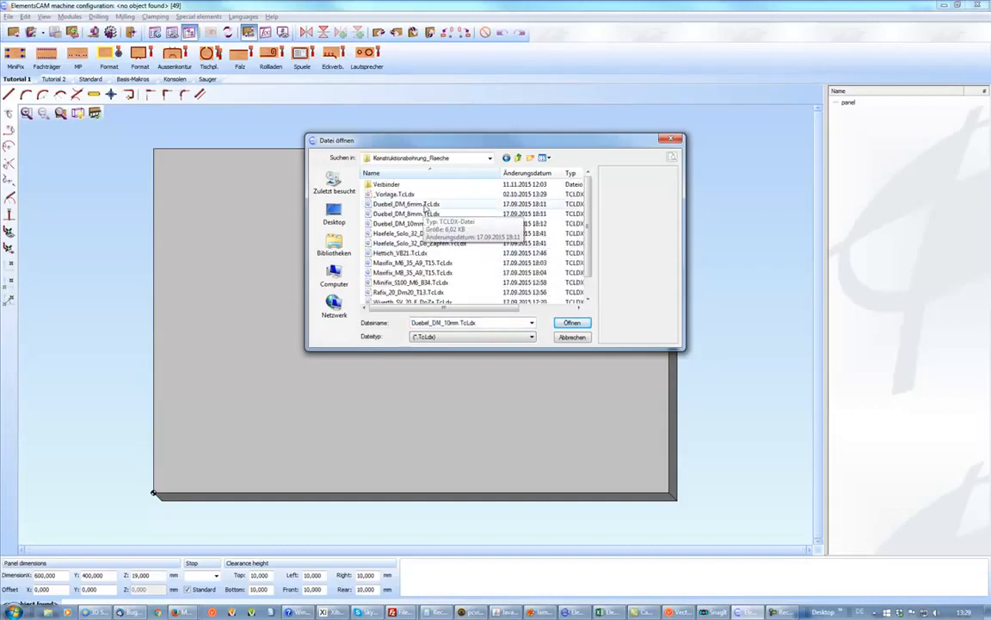
double_click(424, 223)
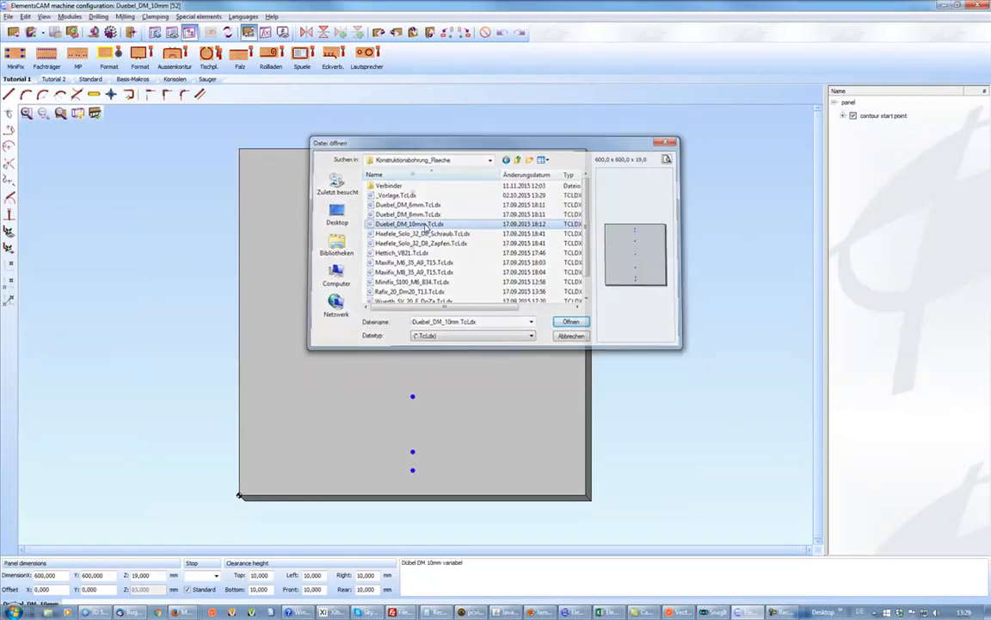
Set the Y distance of the outermost dowel hole in the panel face to 50 mm.
double_click(413, 472)
left_click_drag(943, 143, 875, 143)
type("50,000")
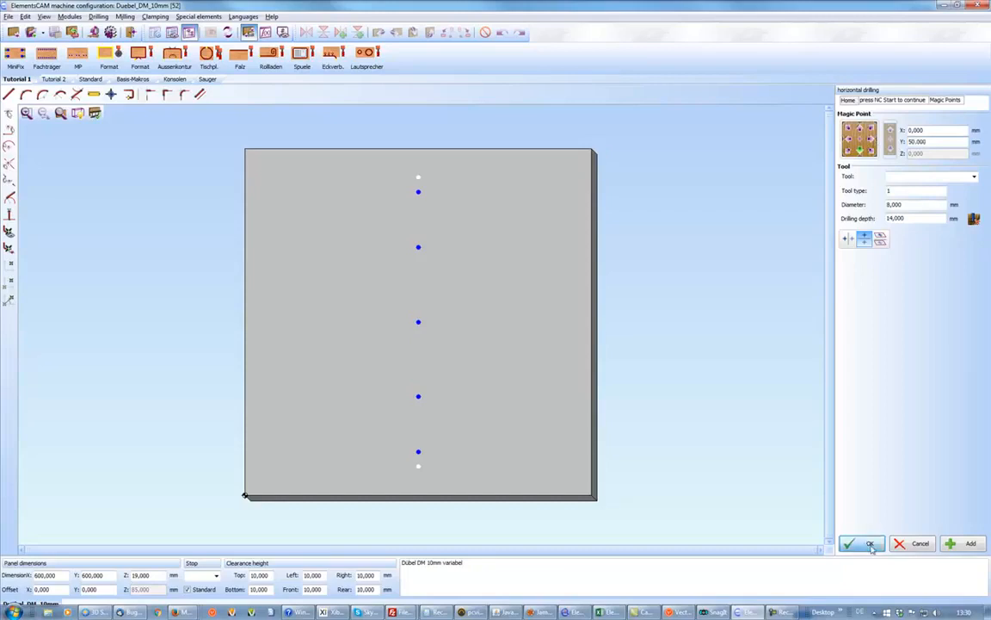
left_click(863, 543)
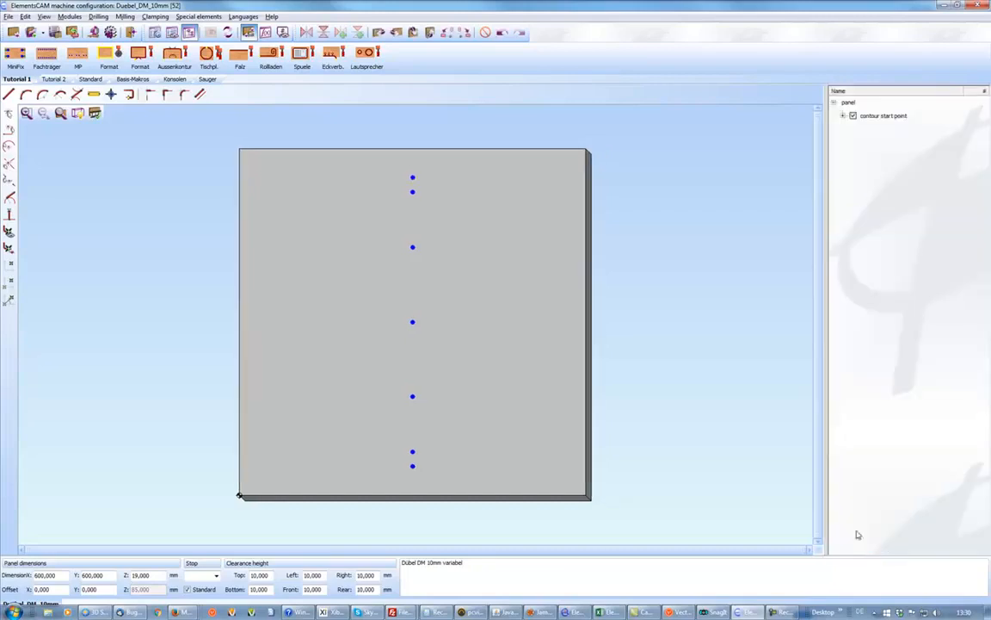
Set the drilling depth of the outermost face dowel hole to 1 mm and start a new empty panel.
double_click(413, 467)
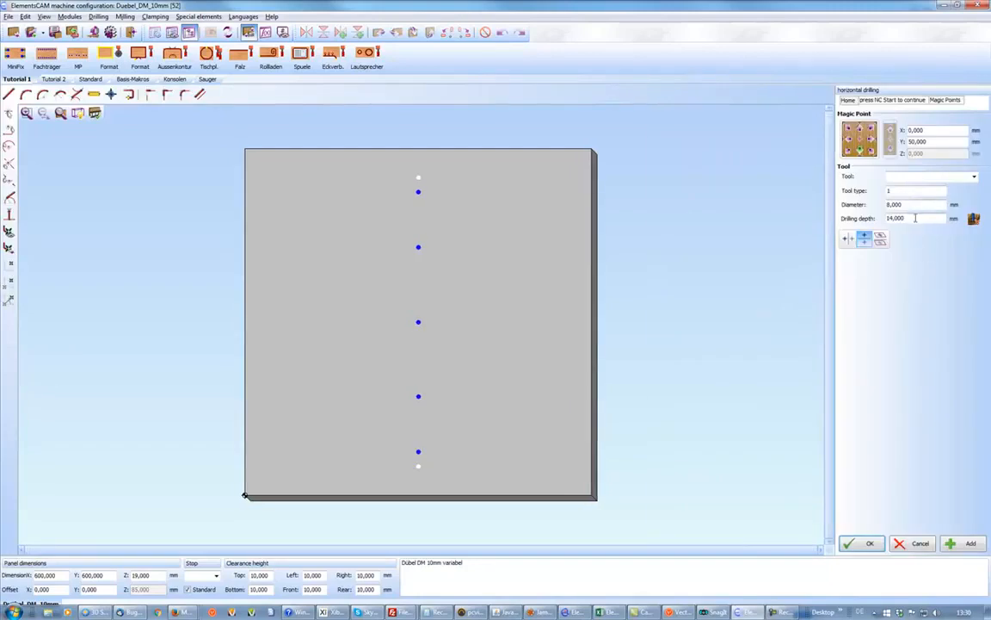
double_click(888, 218)
type("1")
left_click(865, 543)
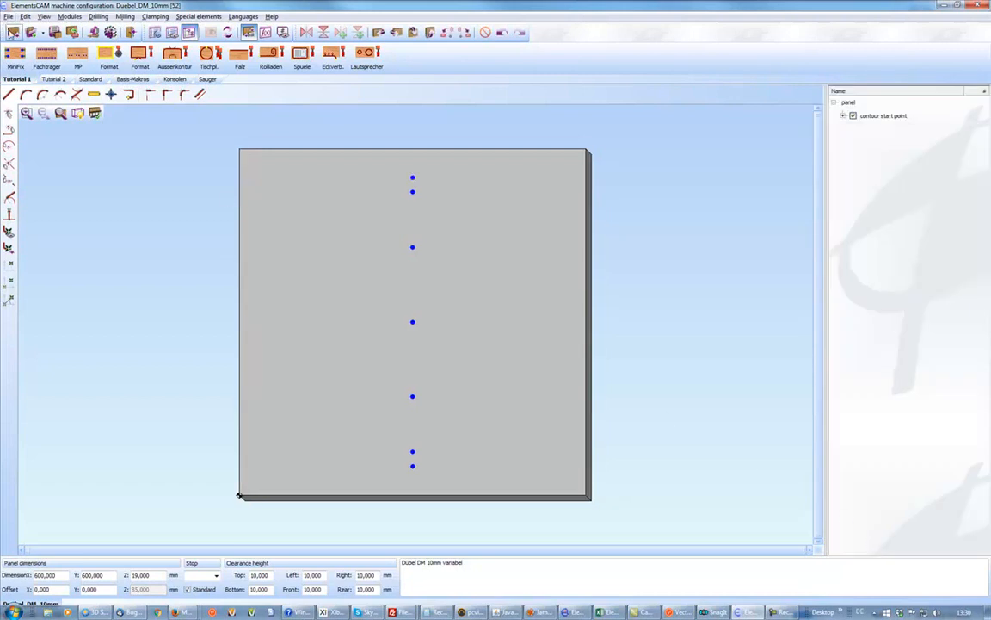
left_click(13, 31)
left_click(497, 331)
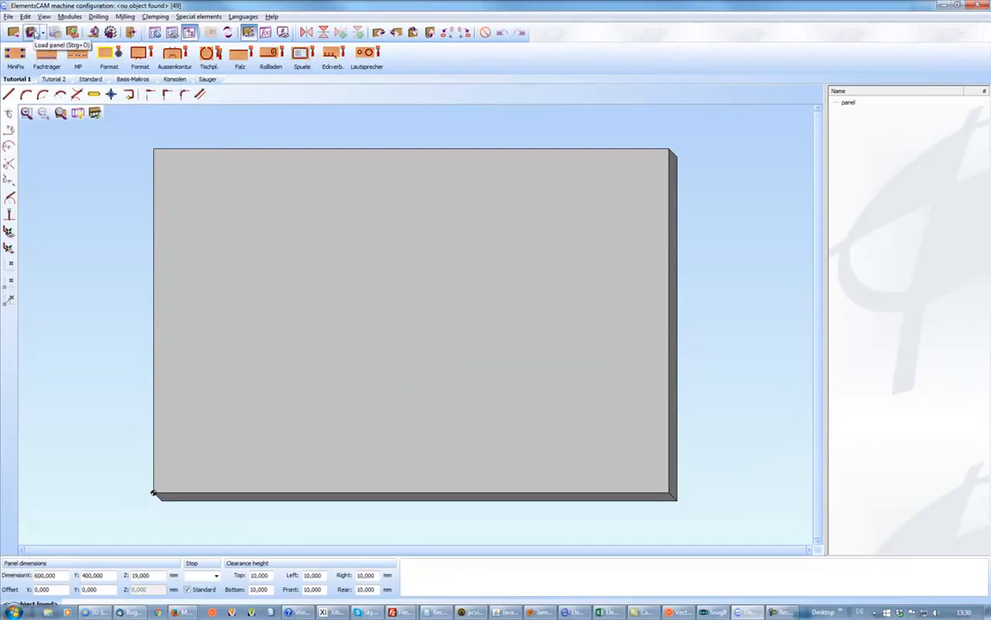
Switch to Vectorworks and assign the Hettich Quadro 20 SFP drilling pattern to the cabinet's M_ drawer segment.
key("alt+Tab")
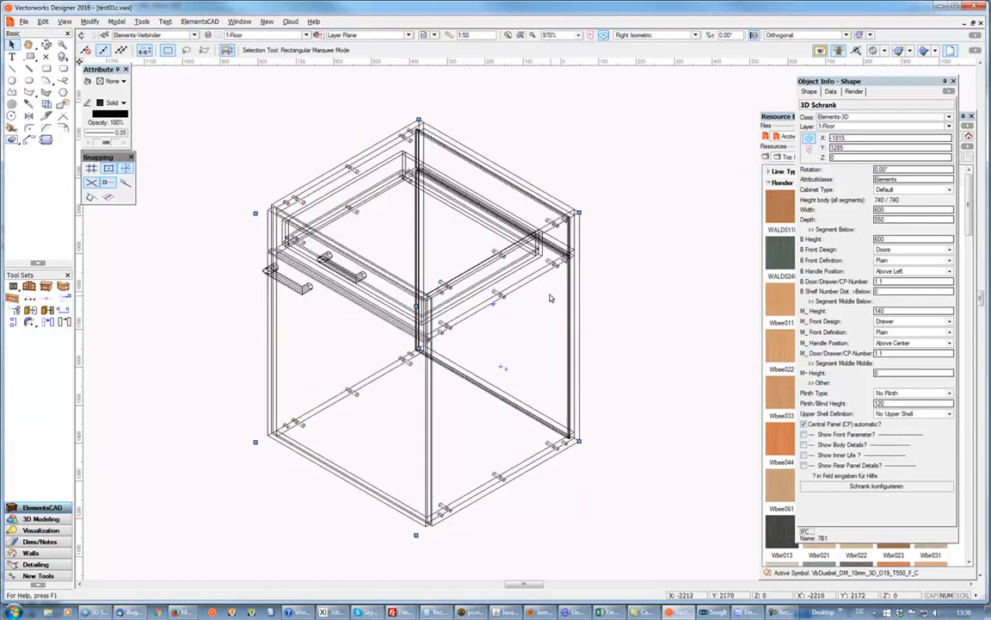
scroll(482, 275, "up", 1)
scroll(608, 216, "down", 1)
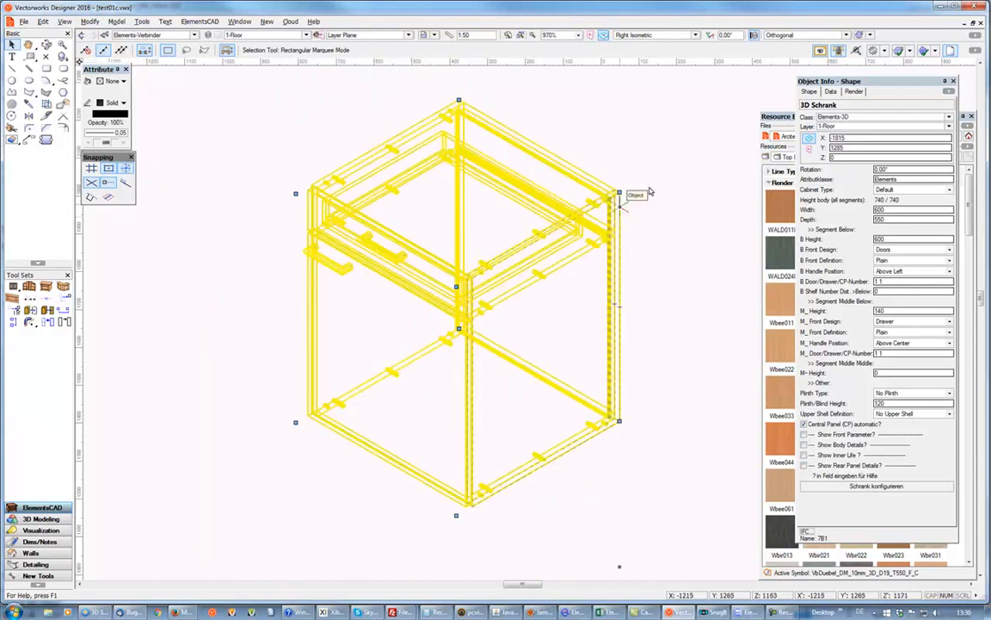
middle_click_drag(680, 182, 661, 192)
key("x")
scroll(295, 182, "up", 4)
scroll(294, 183, "down", 4)
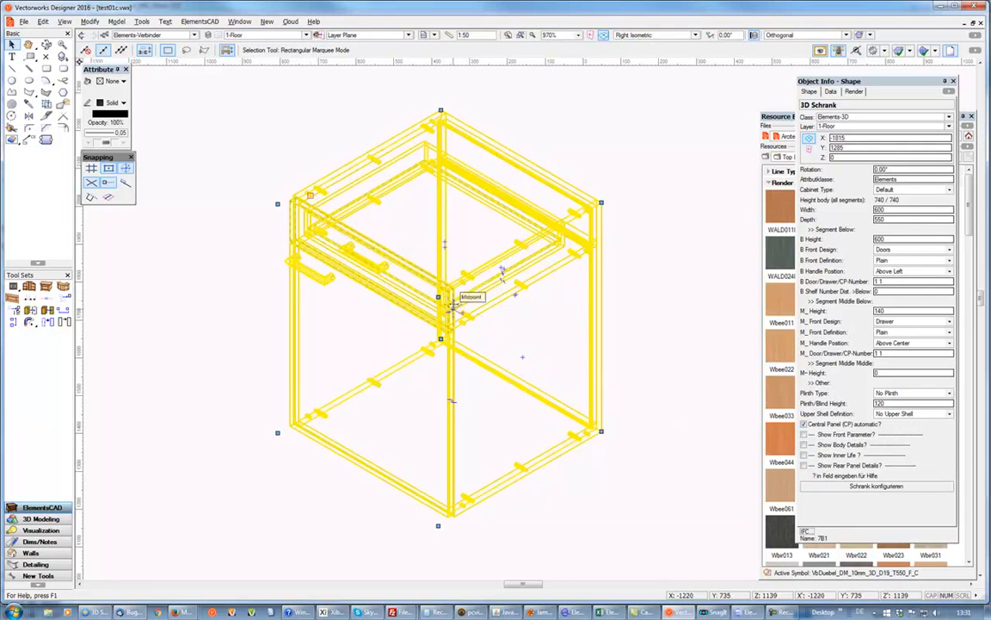
right_click(454, 378)
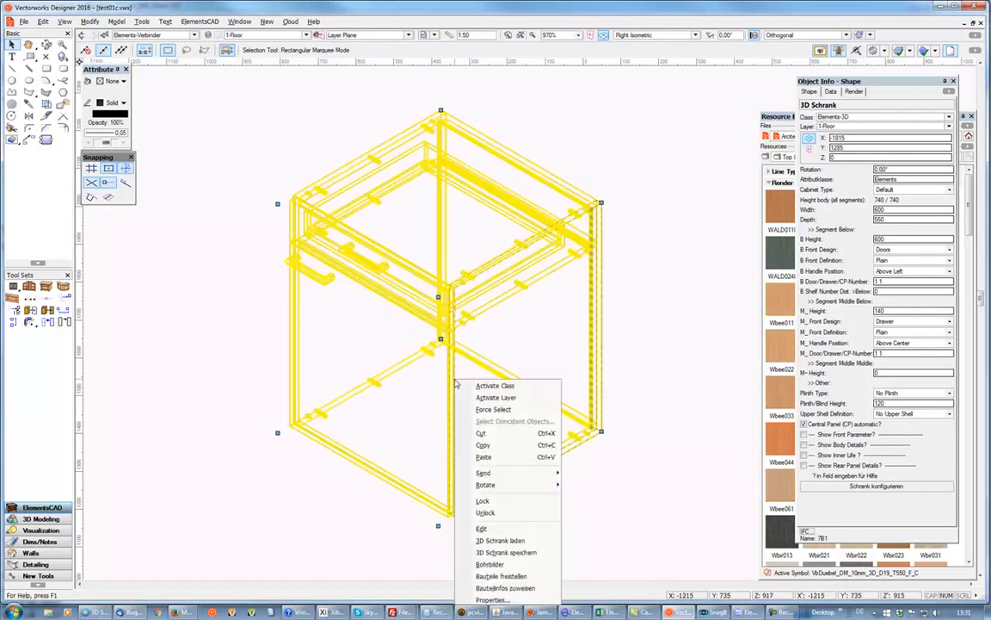
left_click(489, 565)
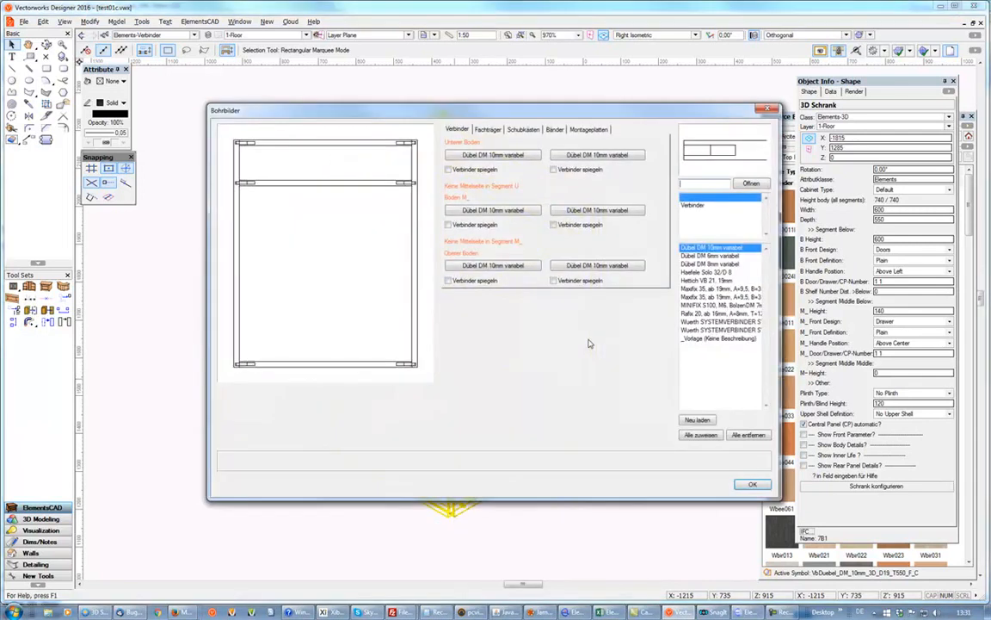
left_click(531, 130)
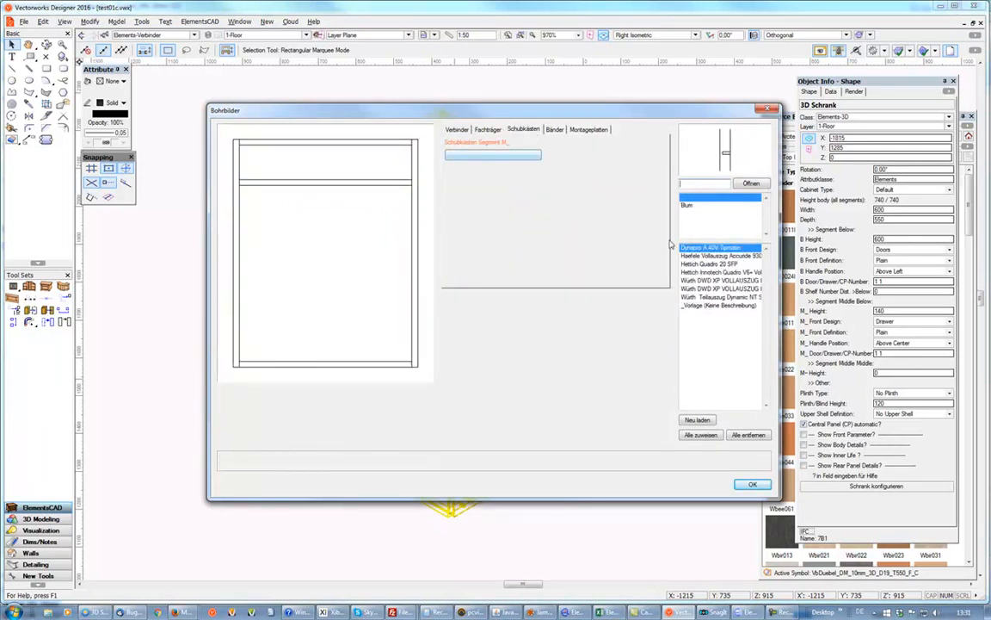
left_click(704, 264)
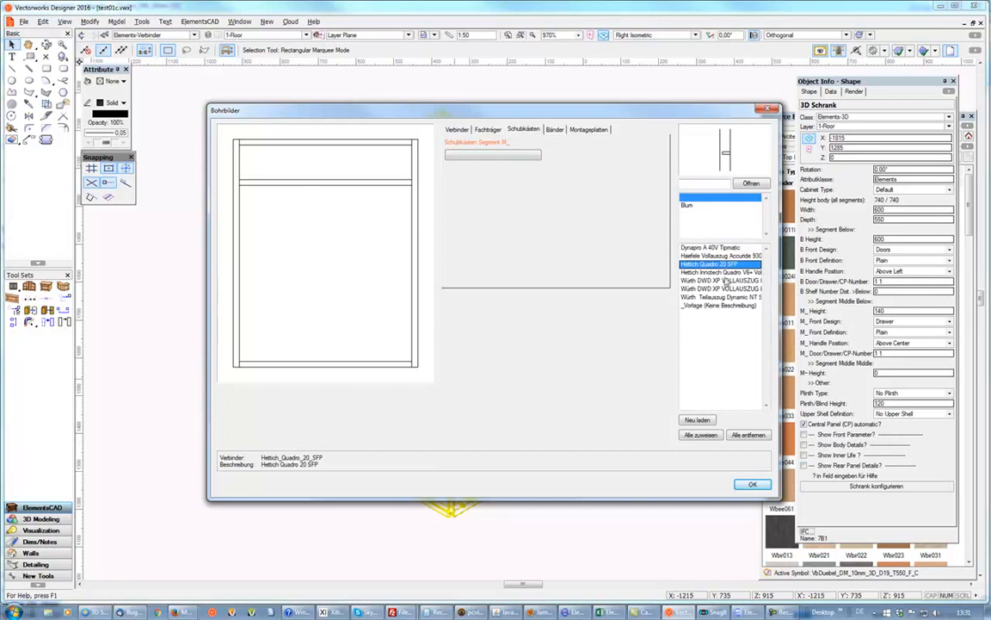
left_click(534, 157)
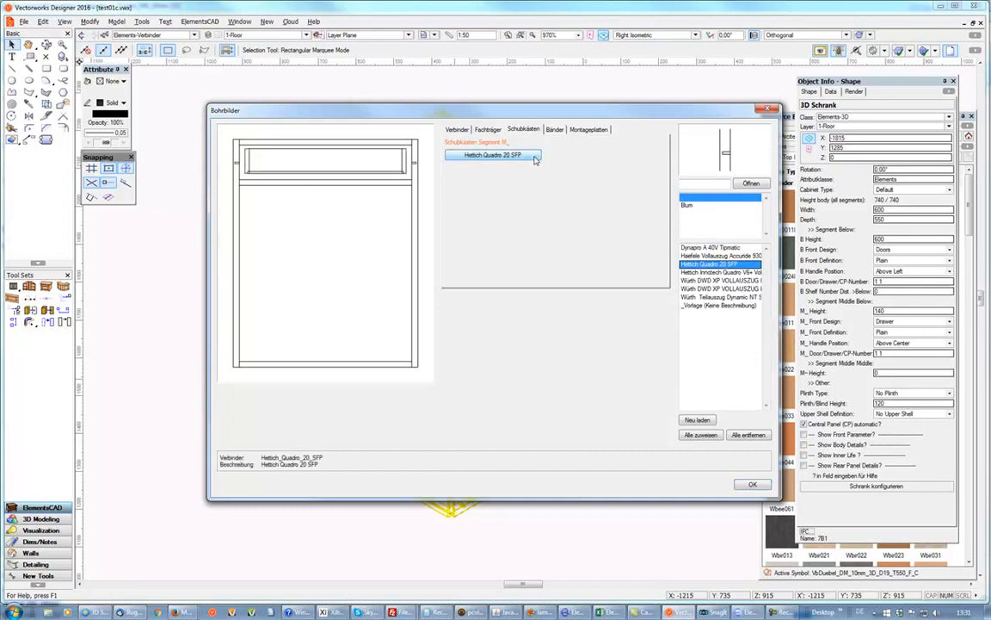
Open the Hettich Quadro 20 SFP pattern in ElementsCAM and examine the position and condition of its NL 320-350 drilling.
left_click(754, 184)
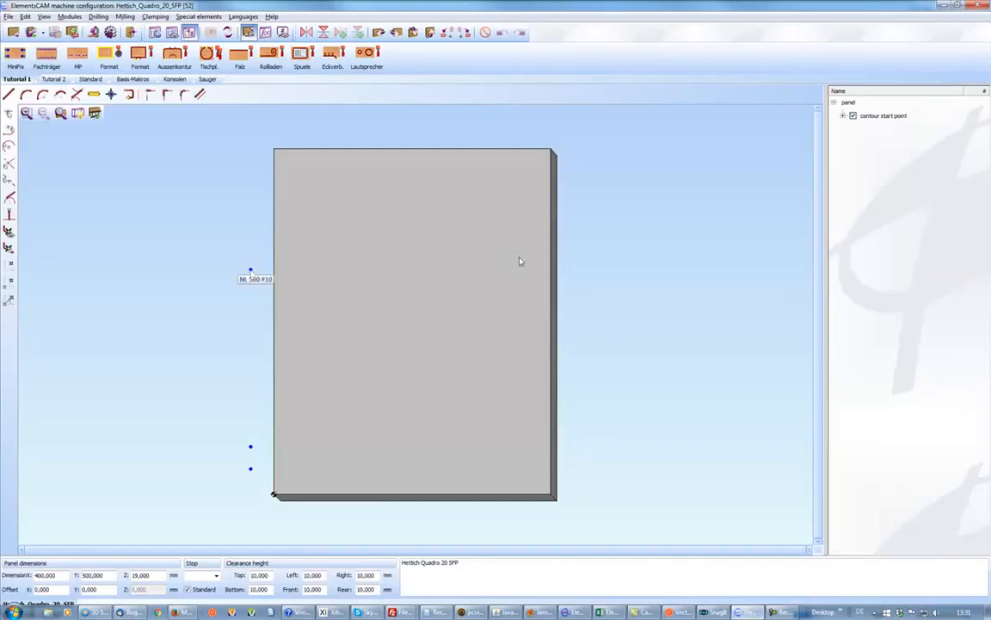
left_click(842, 116)
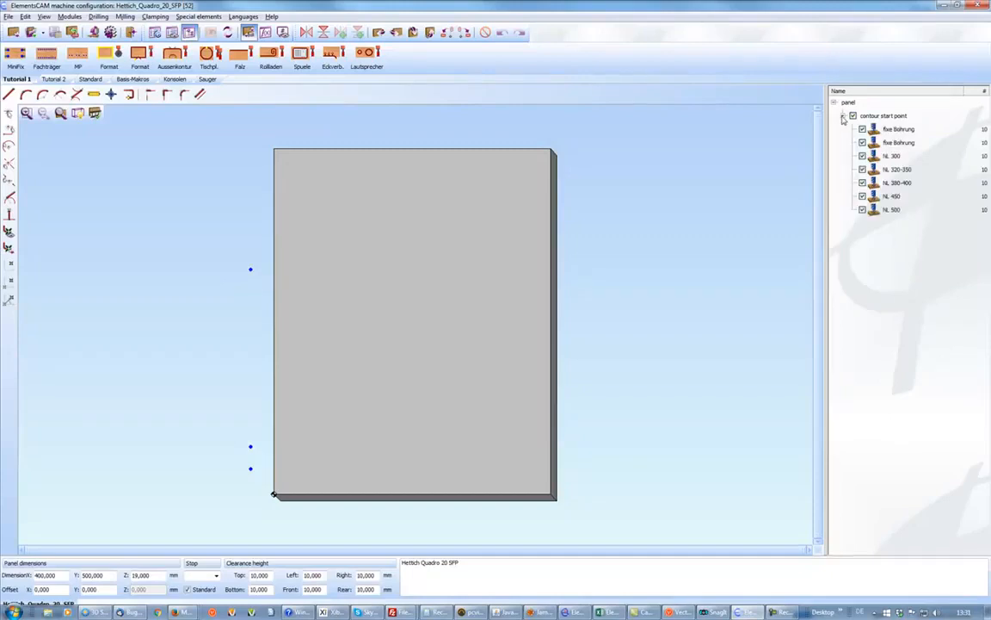
left_click(895, 158)
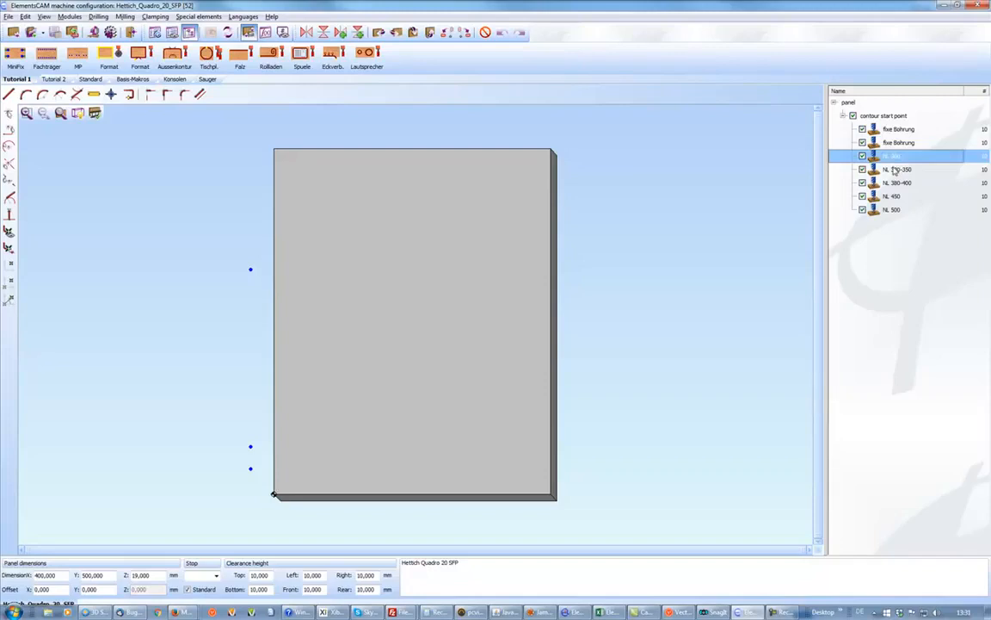
left_click(895, 172)
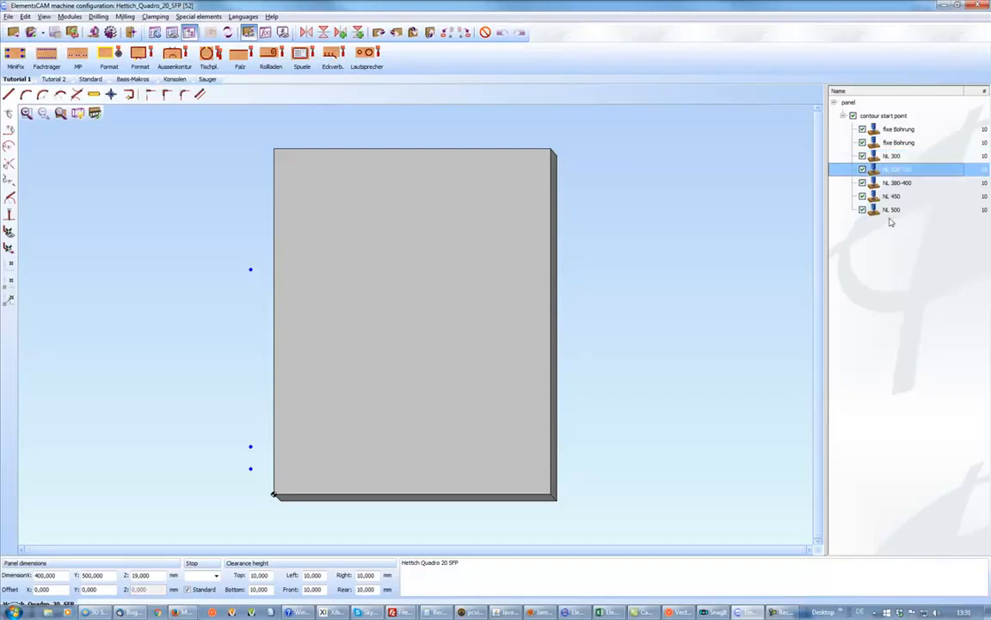
double_click(910, 174)
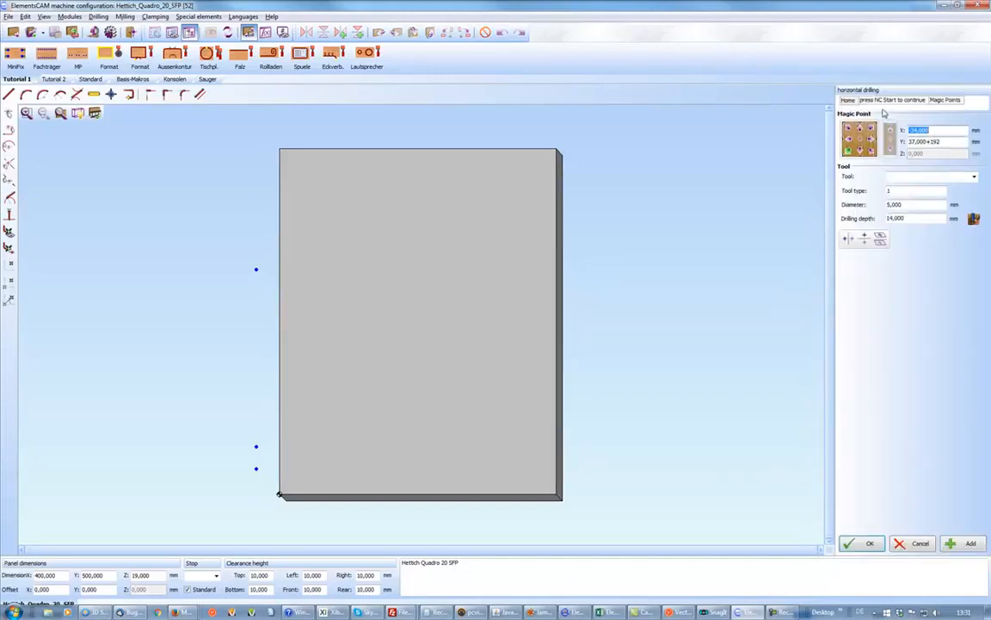
left_click(913, 102)
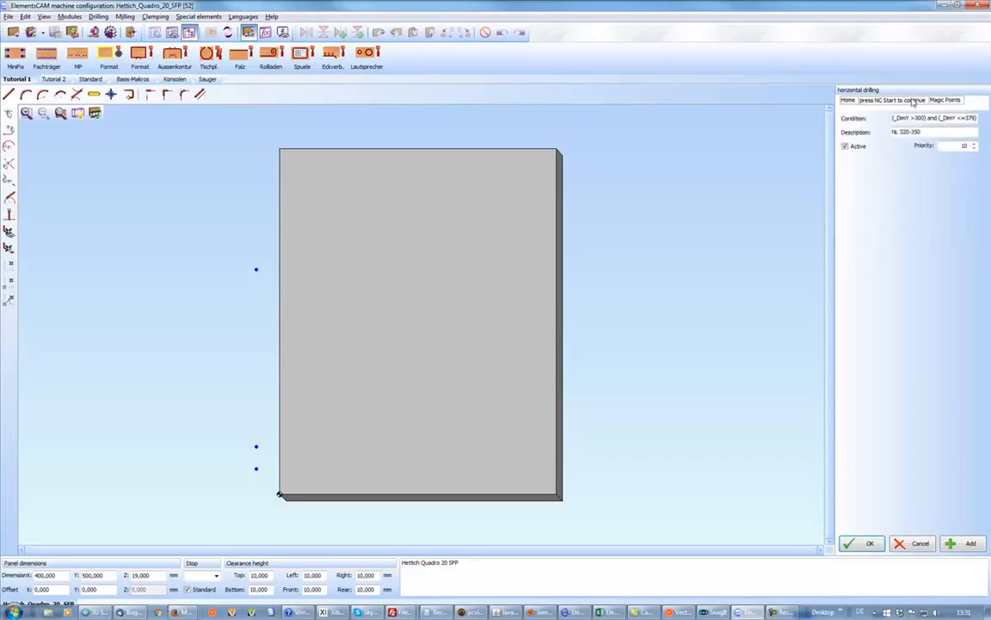
left_click_drag(930, 115, 842, 118)
left_click(914, 121)
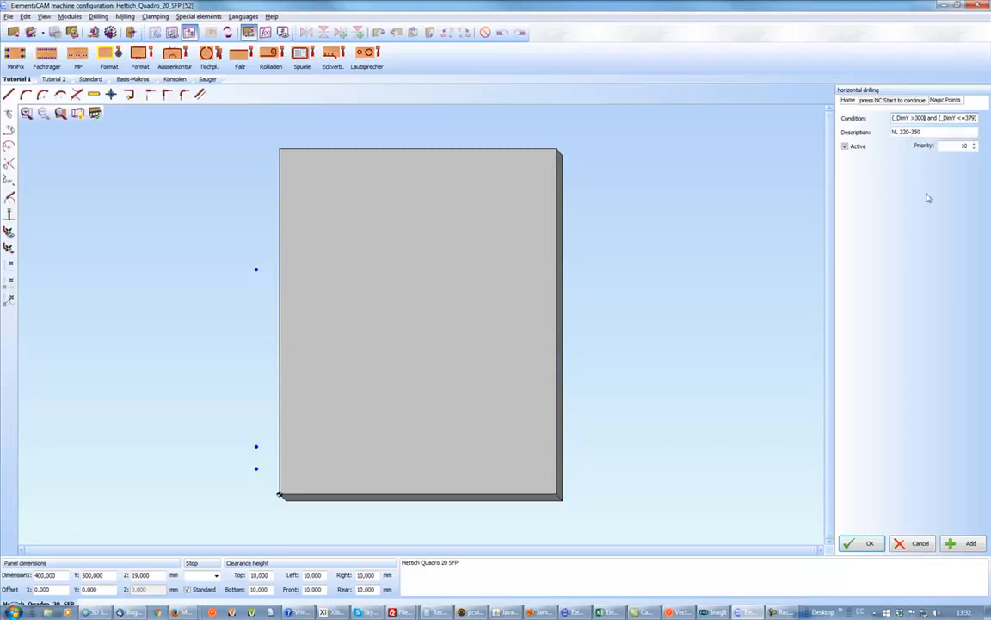
left_click(920, 543)
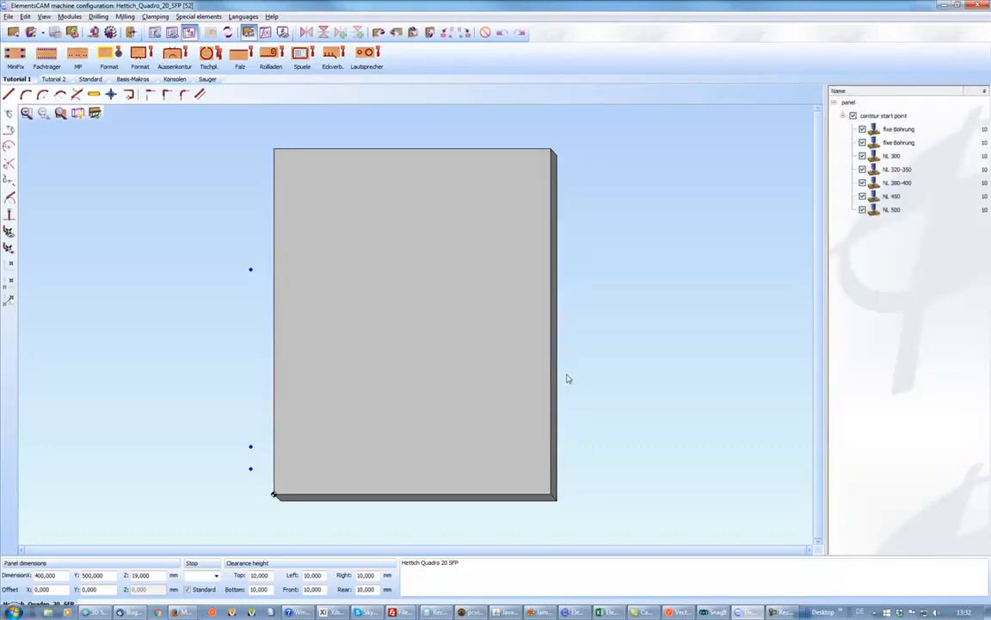
Examine the position and condition of the NL 380-400 drilling, leaving its settings as they are.
double_click(895, 186)
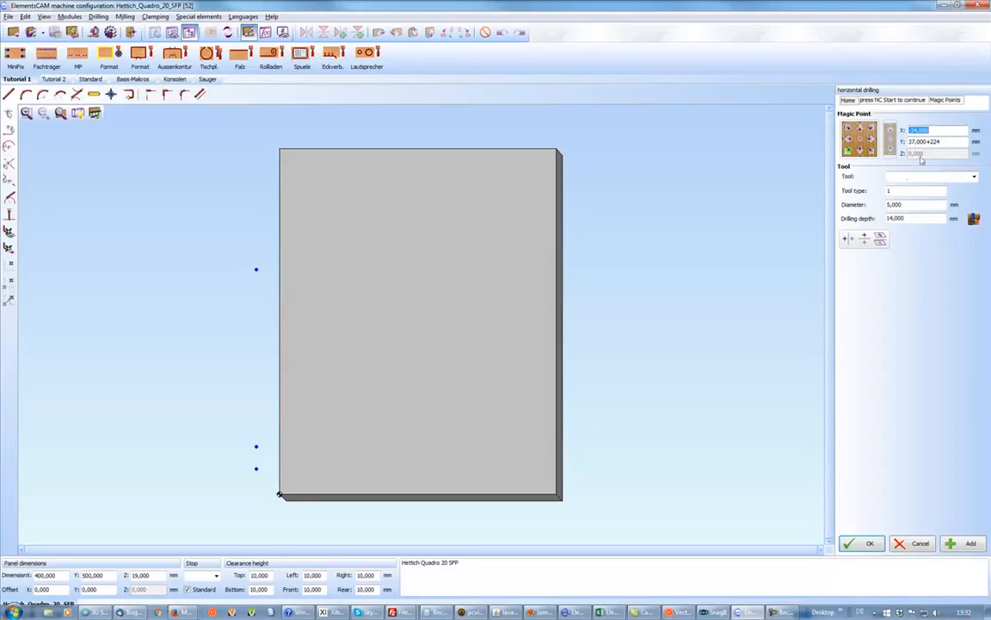
left_click(908, 102)
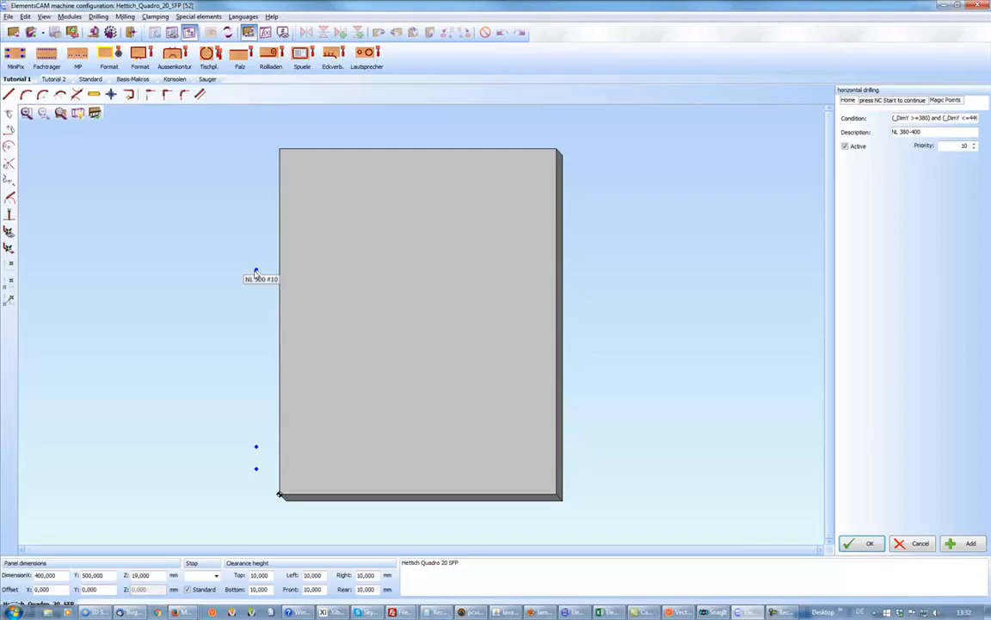
left_click(917, 544)
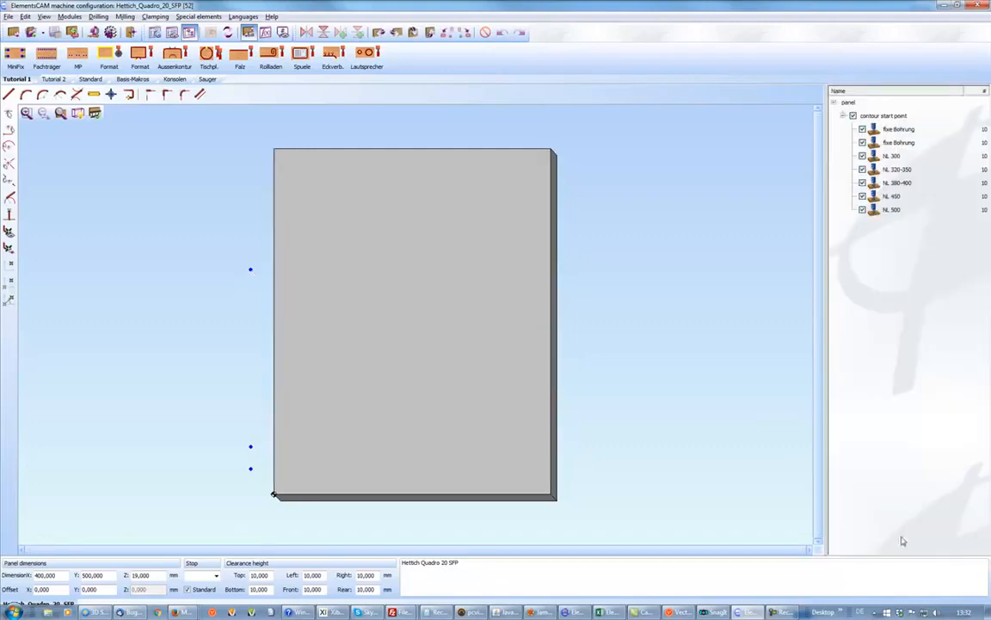
Switch back to Vectorworks and apply the assigned drawer runner drilling to the cabinet.
left_click(688, 612)
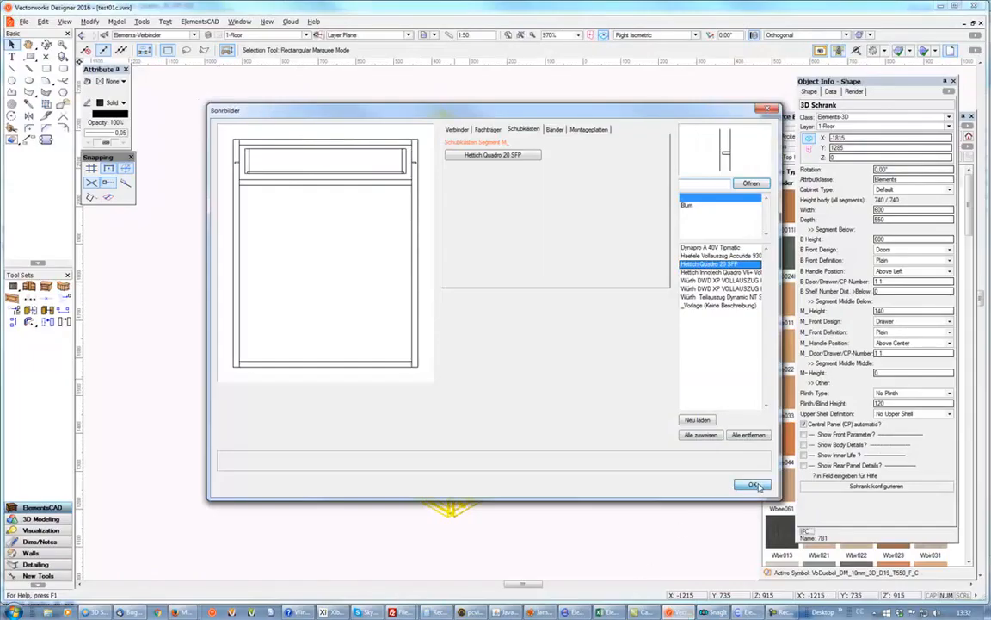
left_click(754, 485)
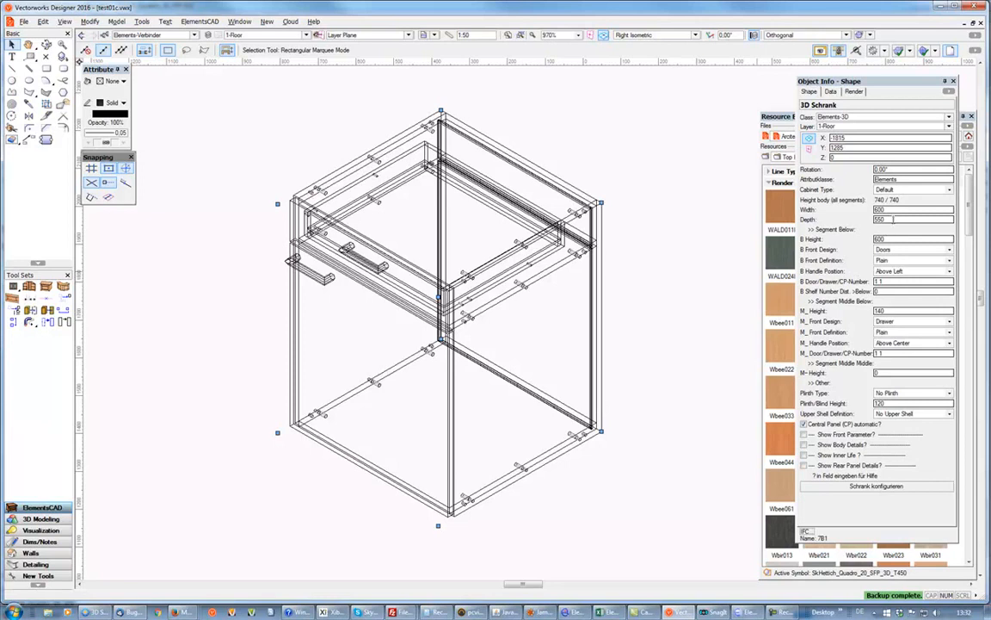
key("Return")
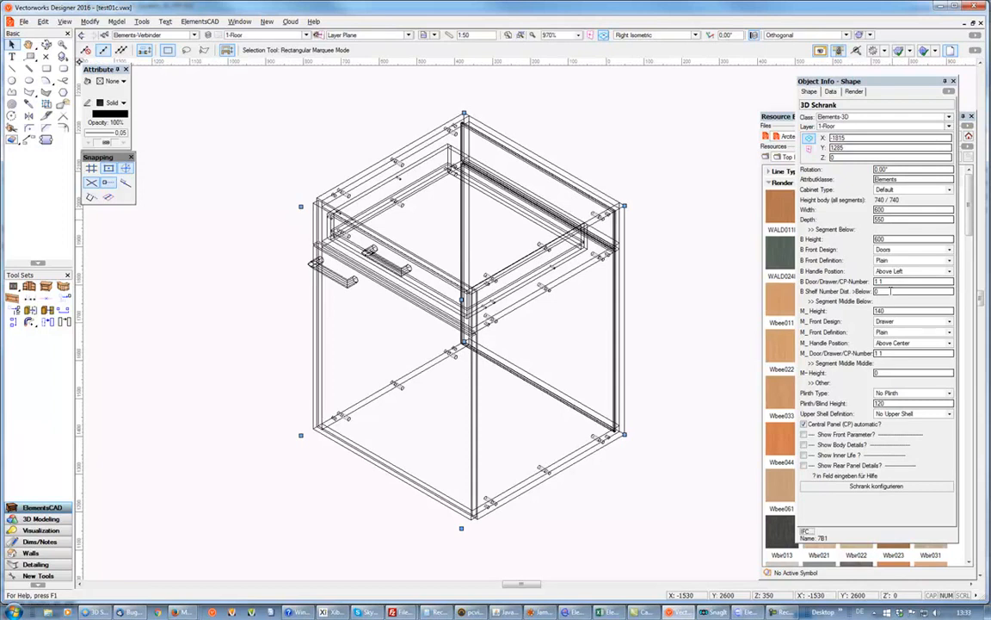
Set the shelf number and distance of the cabinet's lower segment to 1*32 288.
double_click(876, 291)
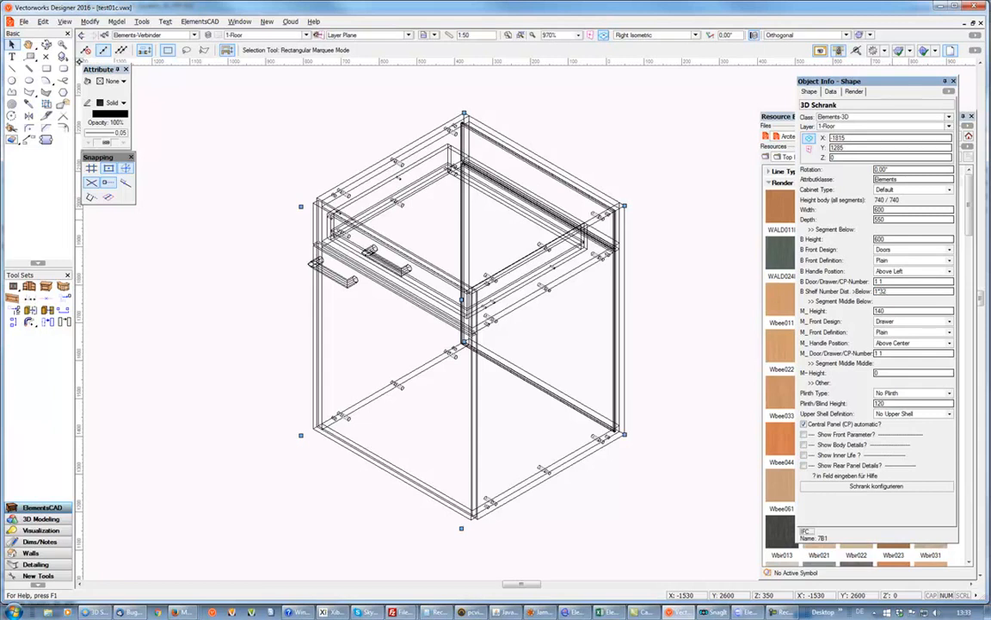
type("1*32")
key("Return")
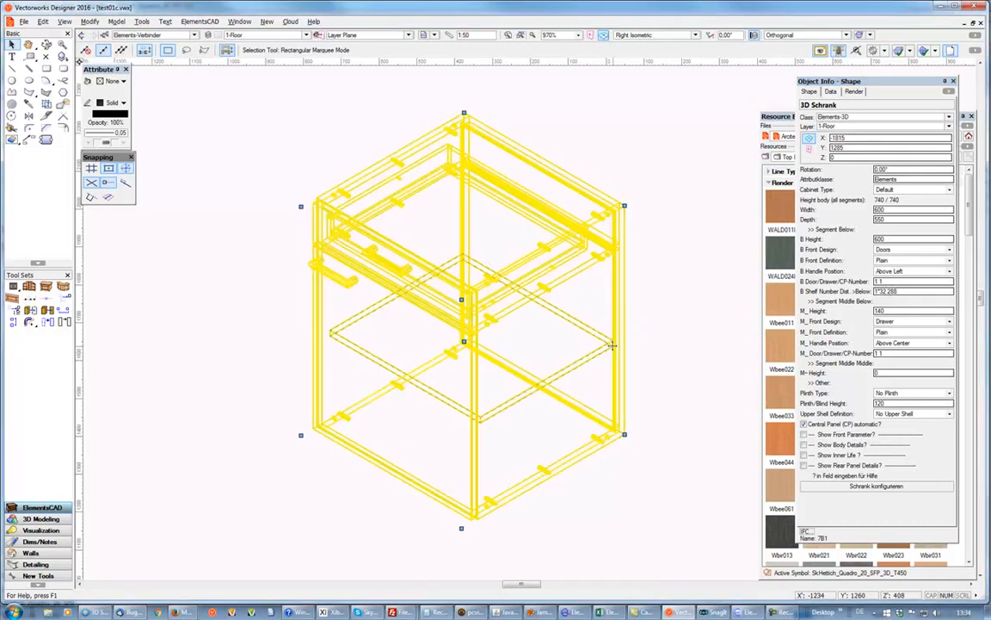
Assign the 3 Bohrungen DM 5mm shelf support pattern to segment U with a lower margin of 100 and apply it to the cabinet.
right_click(613, 344)
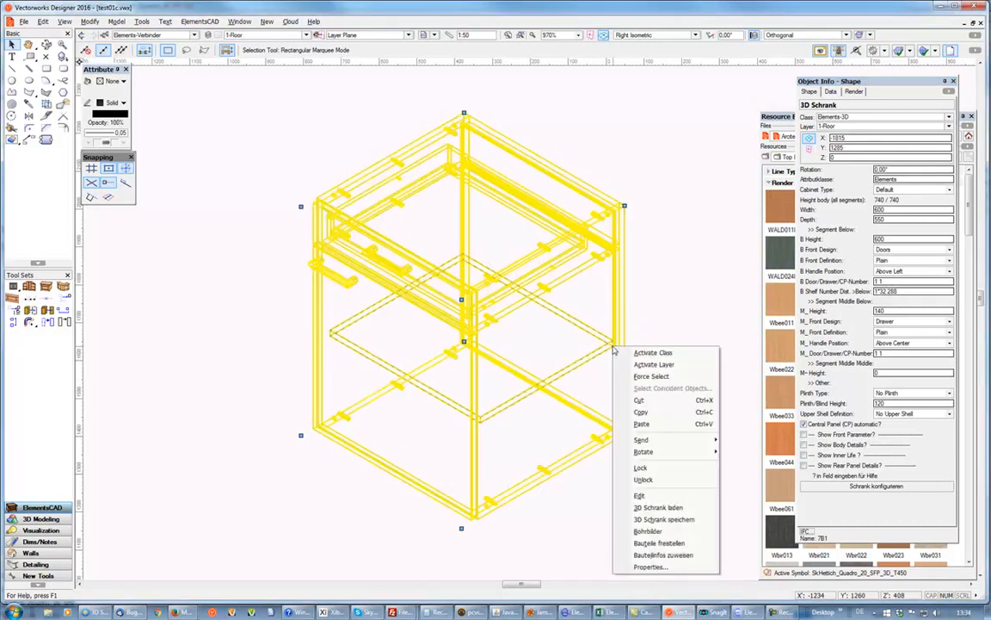
left_click(661, 532)
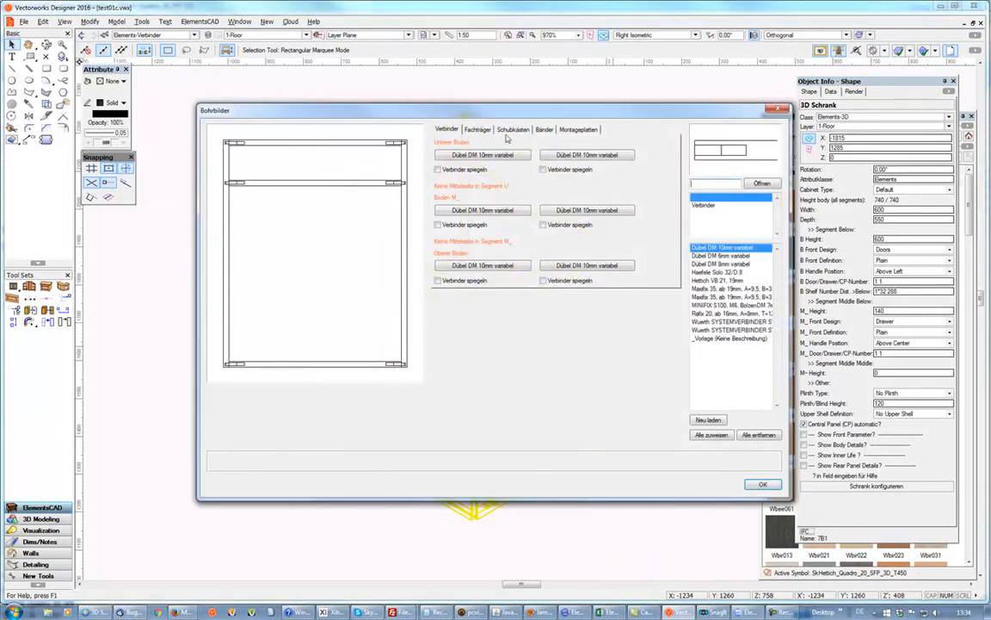
left_click(478, 129)
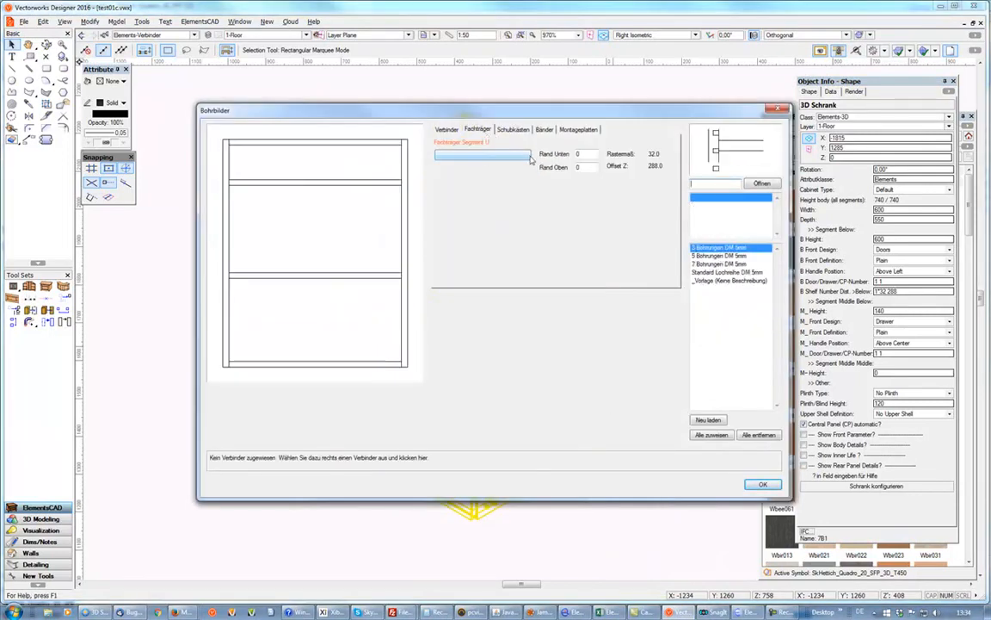
left_click(588, 154)
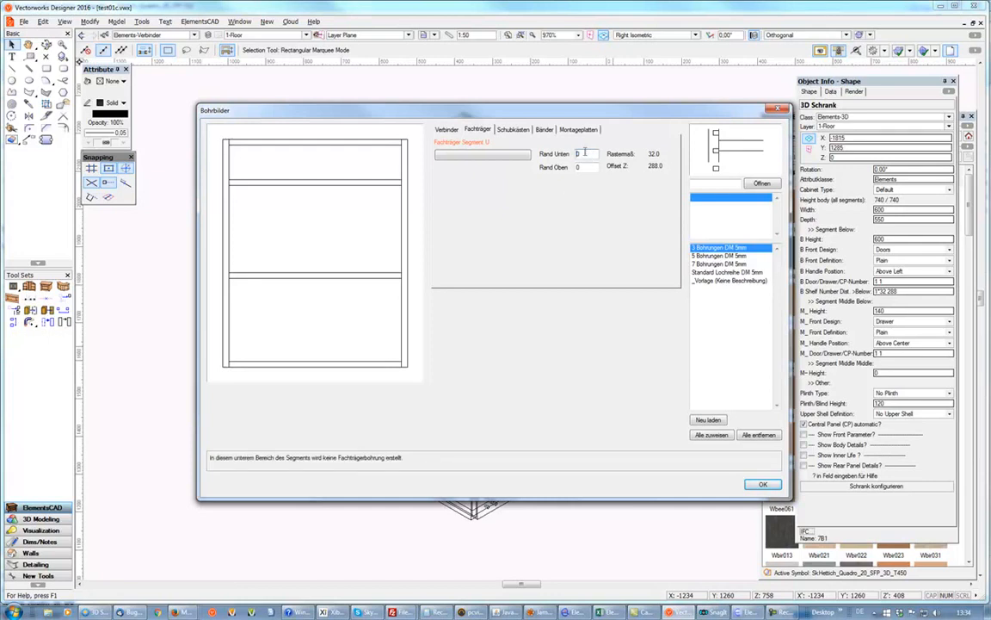
left_click(524, 157)
double_click(579, 154)
type("100")
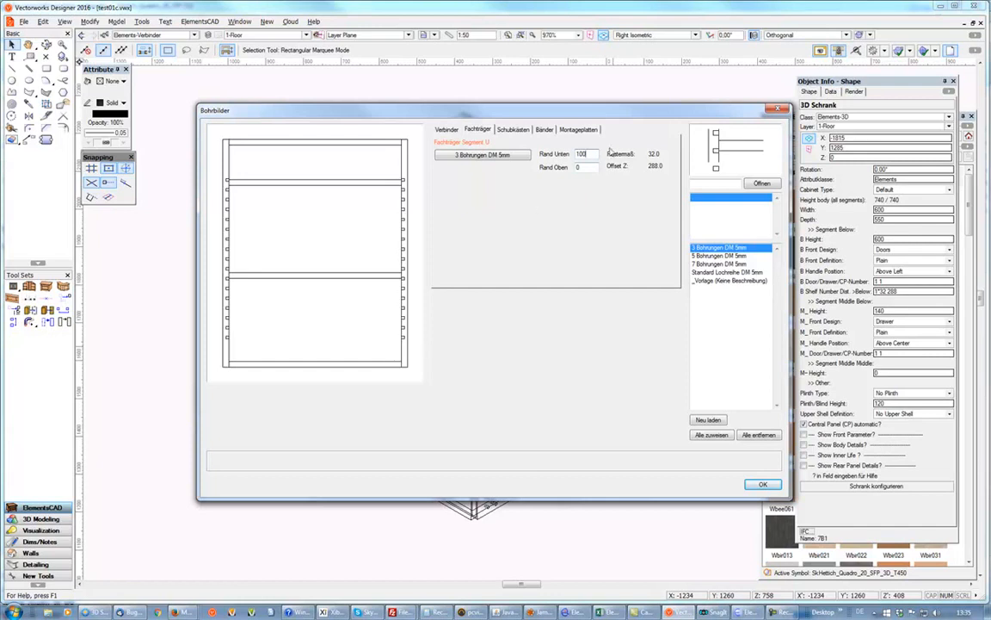
double_click(591, 168)
left_click(763, 486)
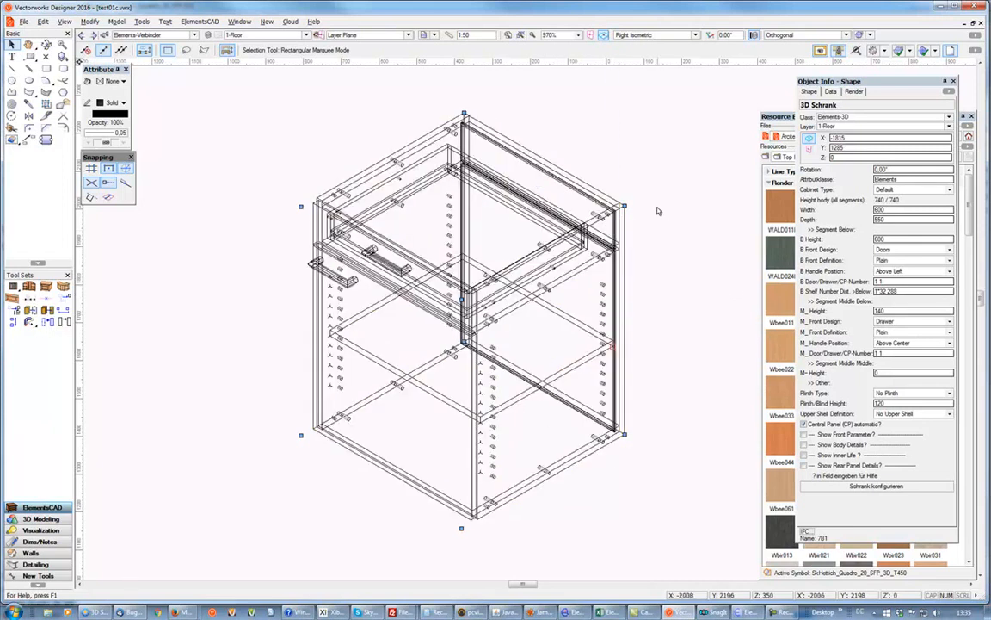
Lay the cabinet's parts out on a layer with the 3D Bauteile auf Ebene command.
middle_click_drag(666, 224, 584, 232)
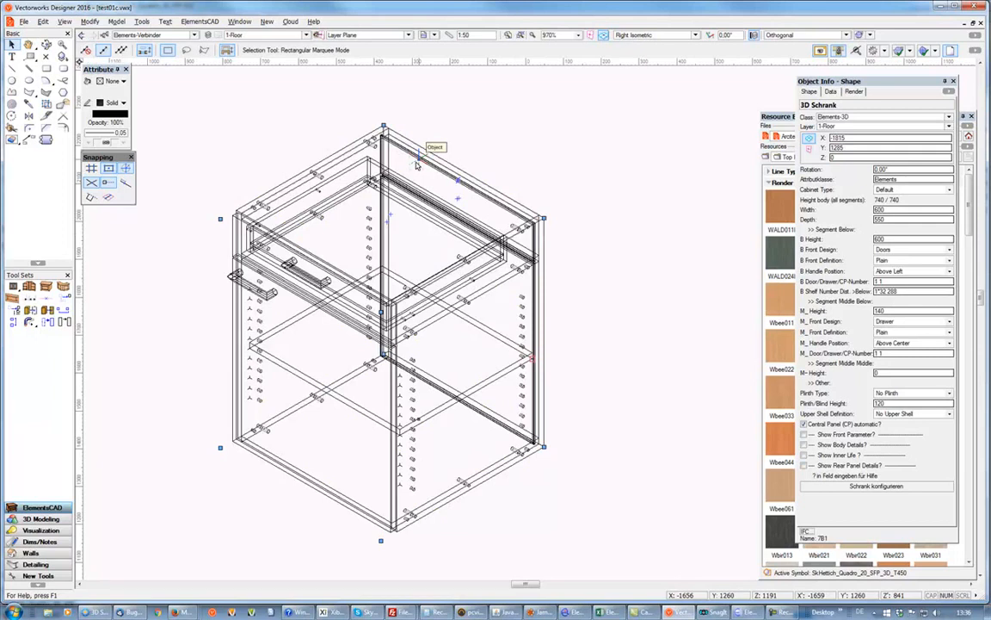
mouse_move(748, 613)
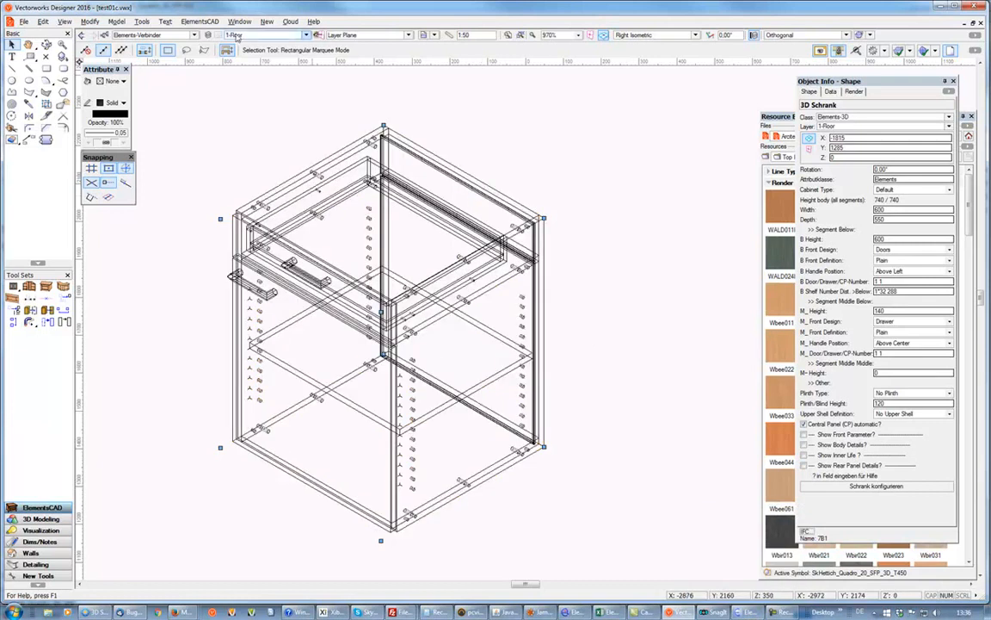
left_click(200, 21)
mouse_move(213, 32)
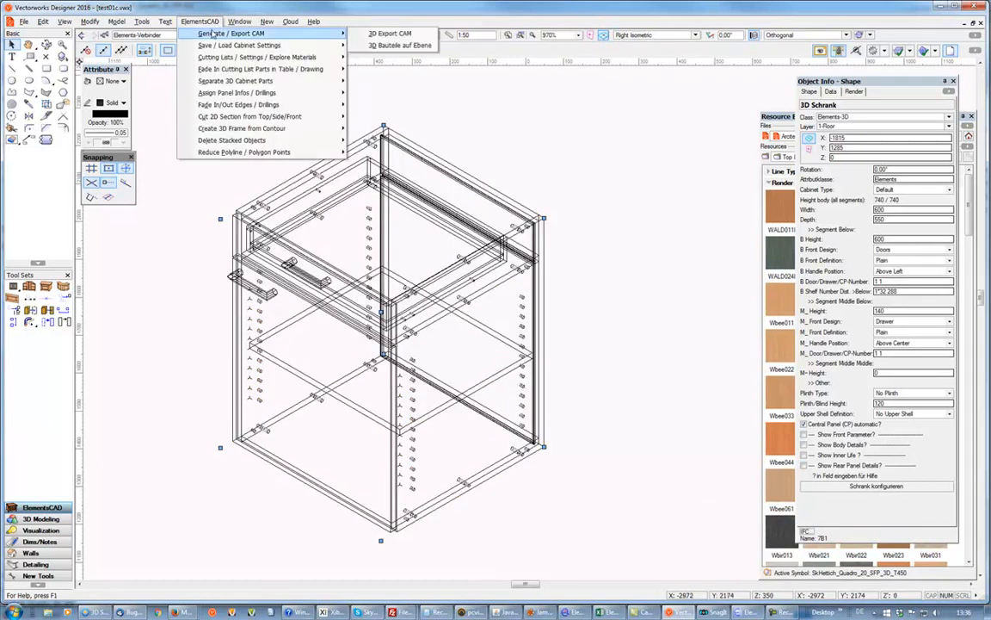
left_click(399, 45)
Examine the laid-out panels, especially the dowel, shelf support and drawer runner drillings in the side panel.
middle_click_drag(540, 480, 182, 263)
scroll(246, 295, "down", 3)
middle_click_drag(592, 332, 317, 376)
middle_click_drag(611, 369, 263, 266)
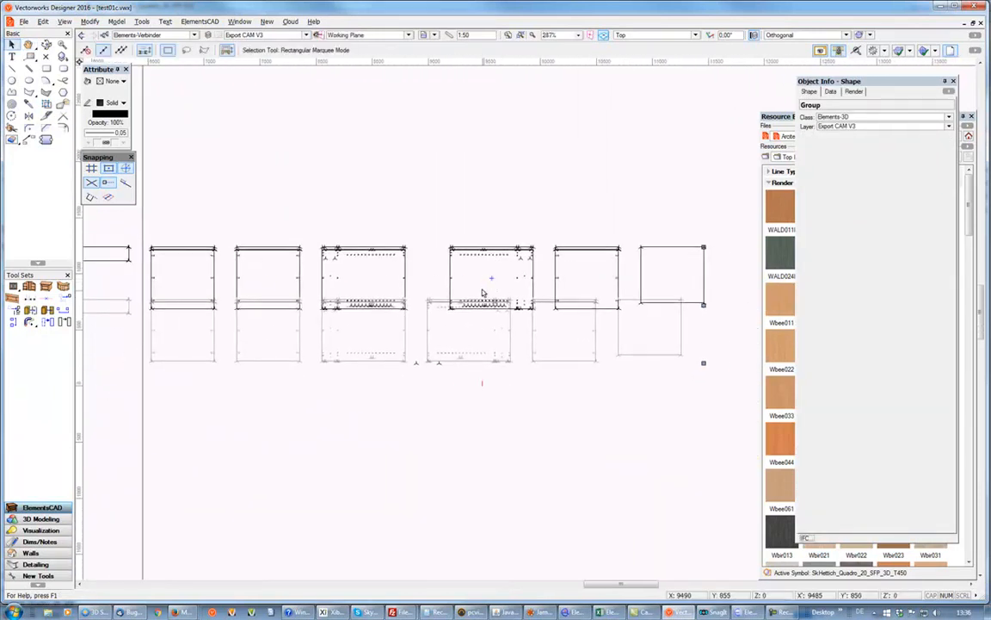
scroll(484, 293, "up", 3)
left_click_drag(479, 133, 482, 90)
middle_click_drag(520, 159, 508, 322)
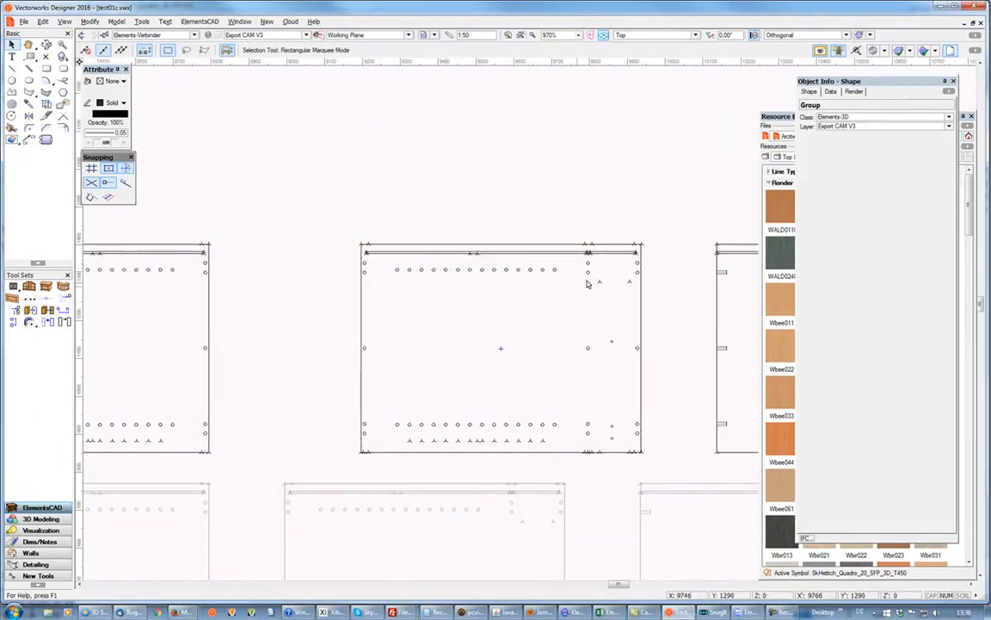
Switch to ElementsCAM and open the lowest drilling of the Hettich Quadro 20 SFP pattern to check its selectable tools.
double_click(555, 243)
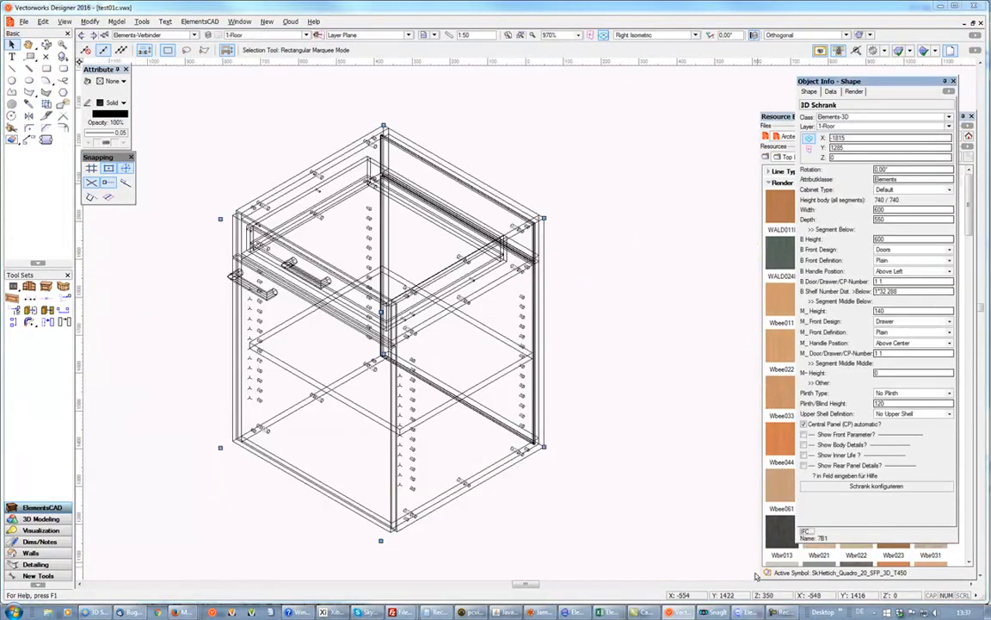
left_click(751, 612)
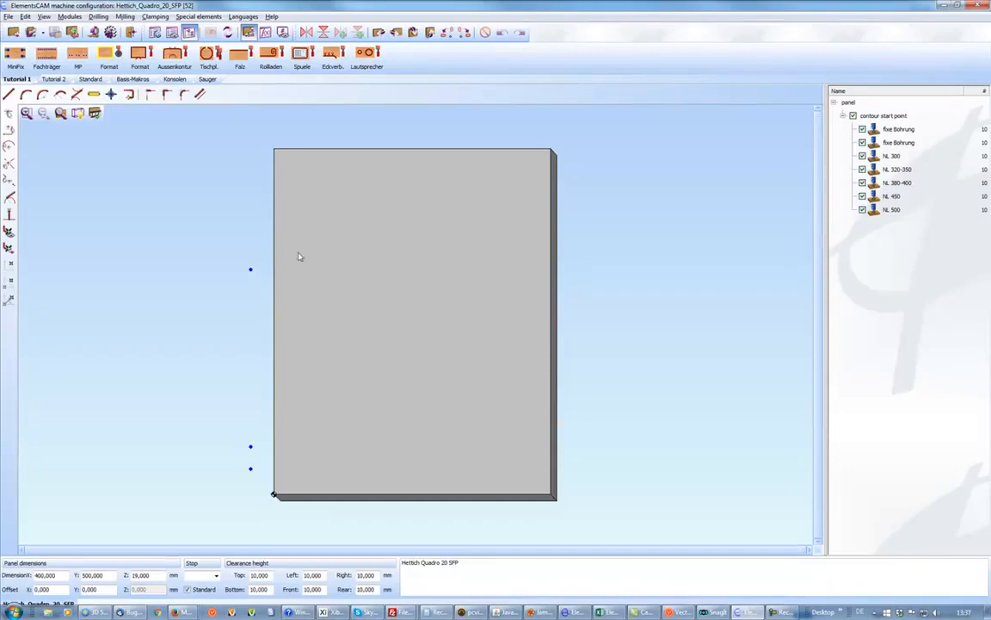
double_click(253, 469)
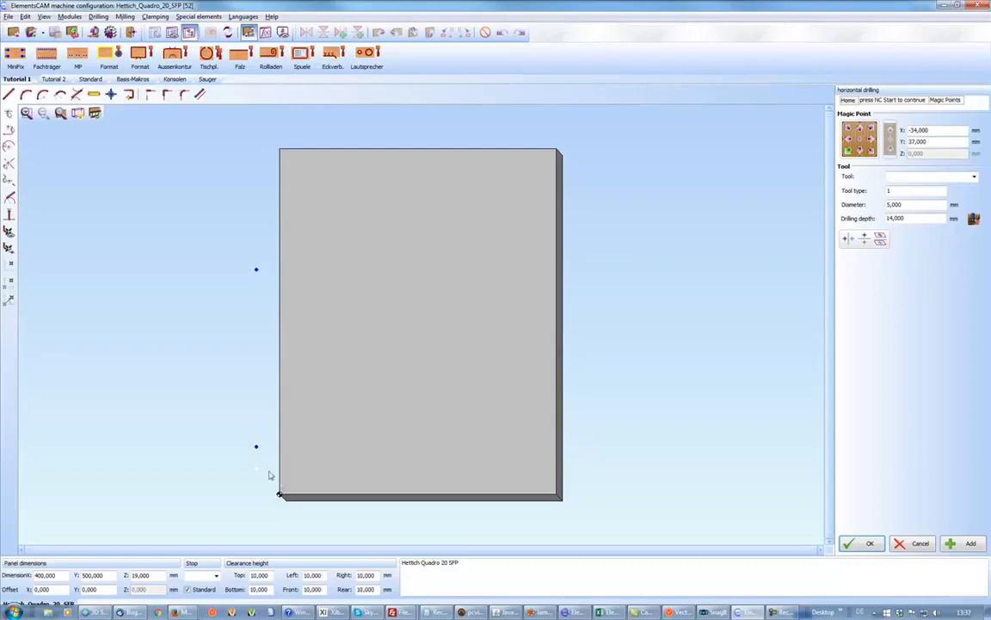
left_click(974, 177)
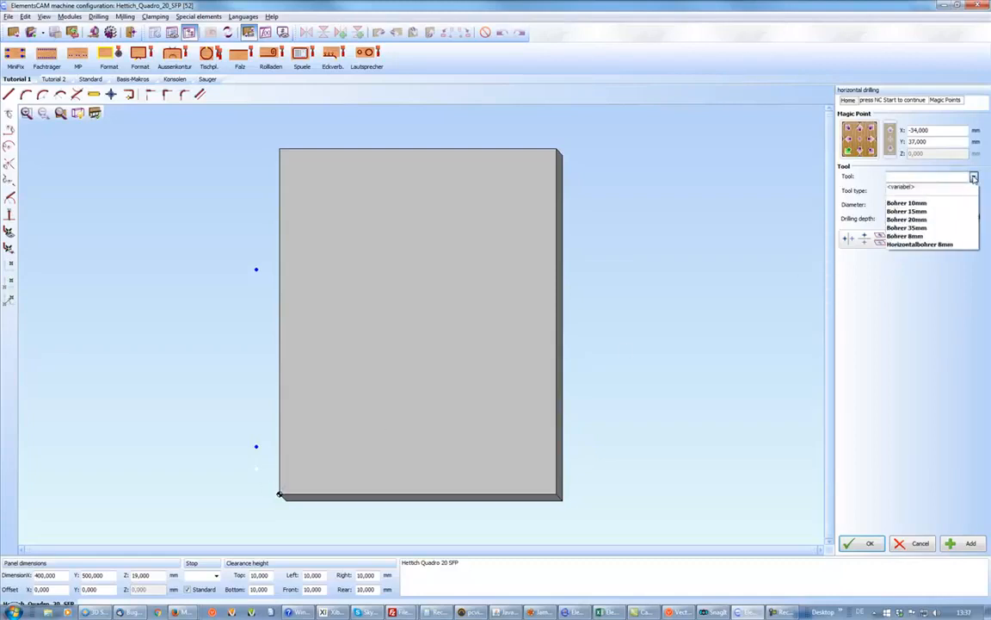
left_click(974, 177)
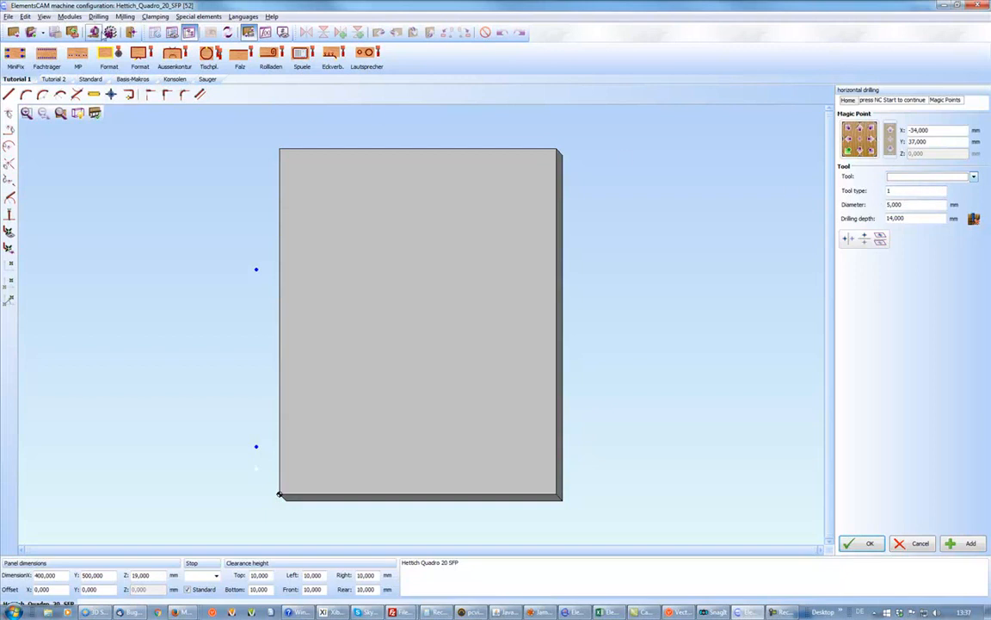
In the machine's tool management, inspect the properties of the Bohrer 10mm and the tools assigned to the Bohraggregat.
left_click(96, 33)
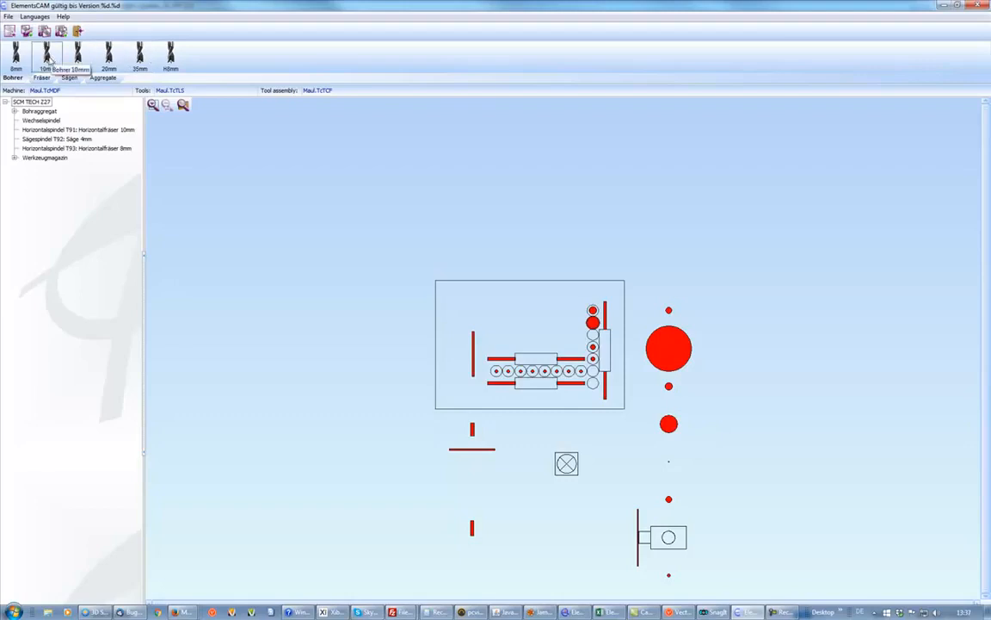
right_click(49, 58)
left_click(62, 65)
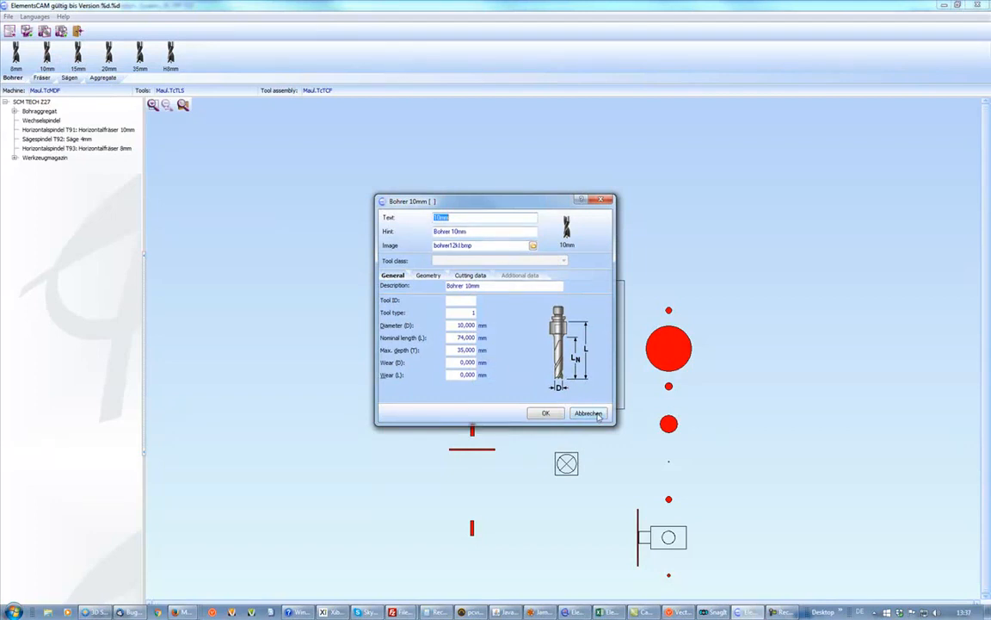
left_click(589, 413)
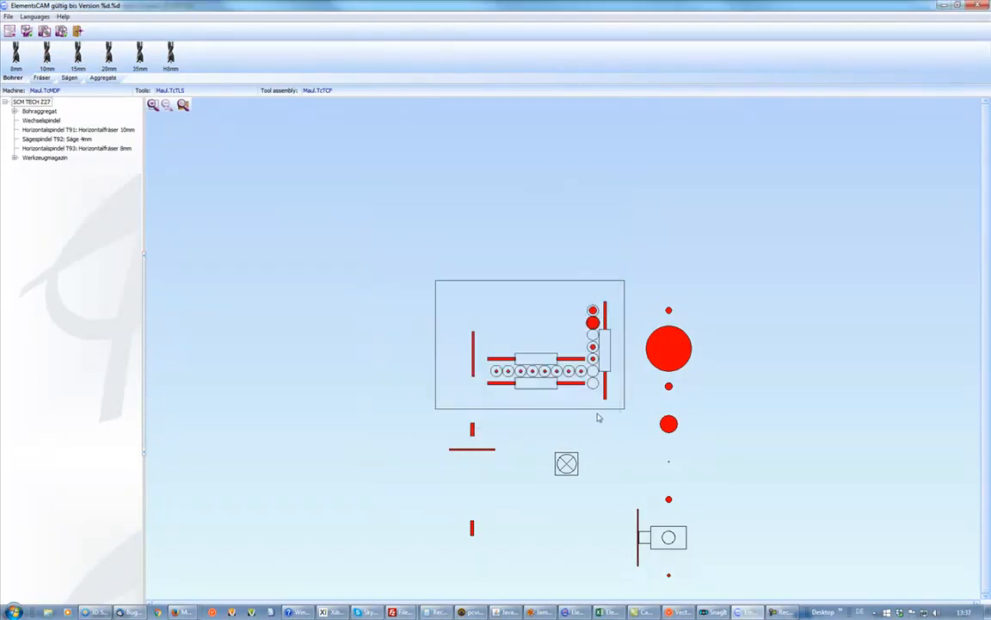
left_click(13, 111)
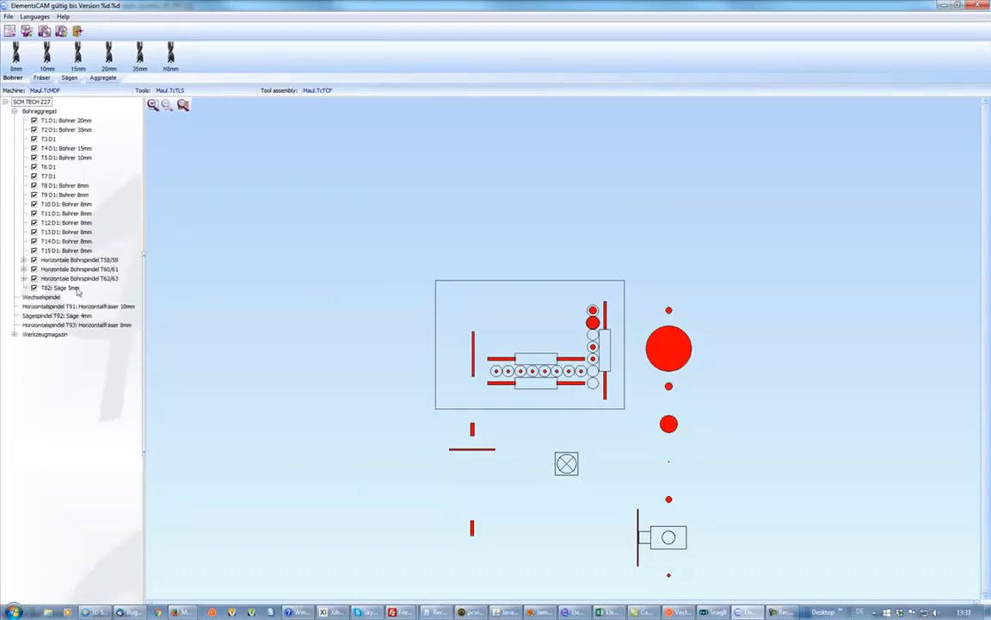